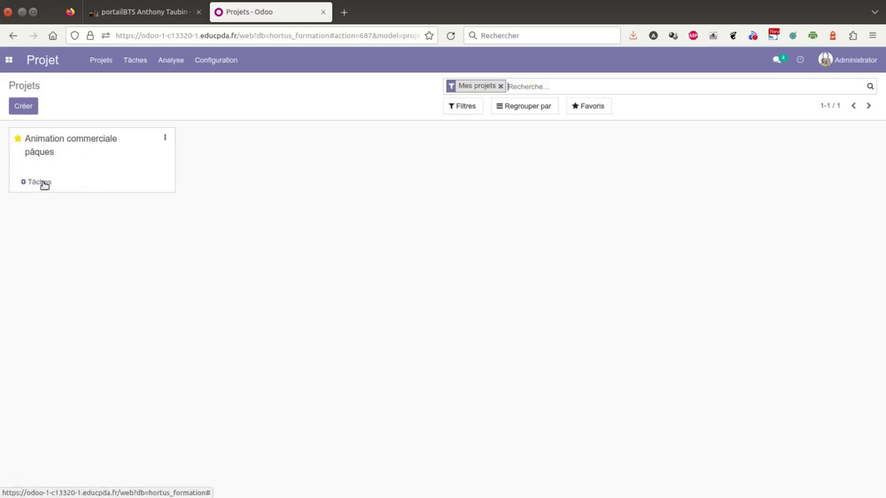
# Open the tasks of the Animation commerciale pâques project and title a new Nouveau task "1- déterminer les produits à vendre".
pyautogui.click(40, 186)
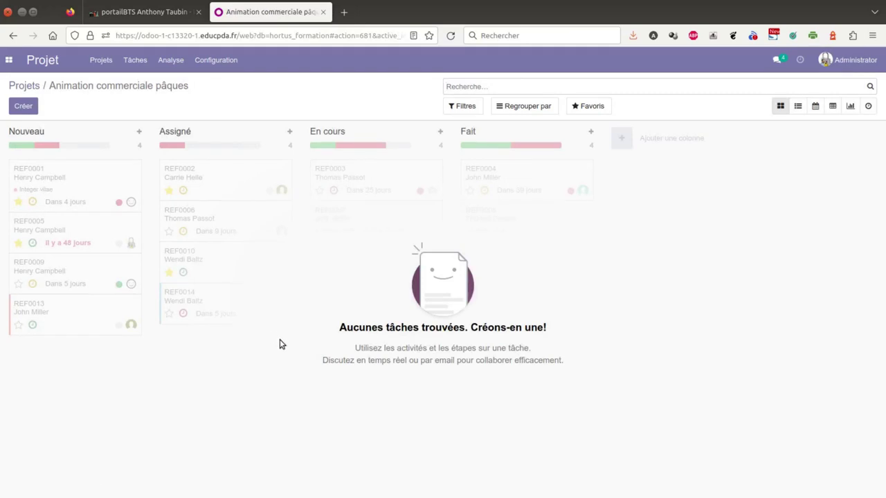
pyautogui.click(139, 132)
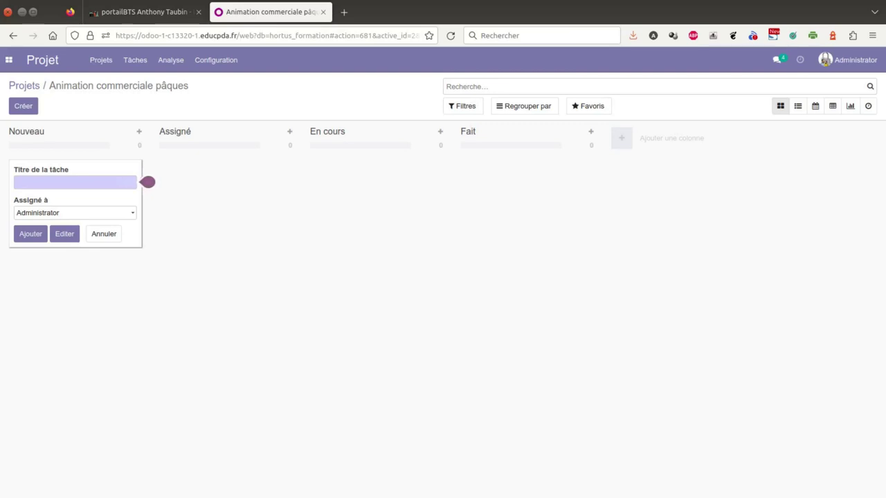
pyautogui.moveTo(38, 178)
pyautogui.write('1- déterminer les produits')
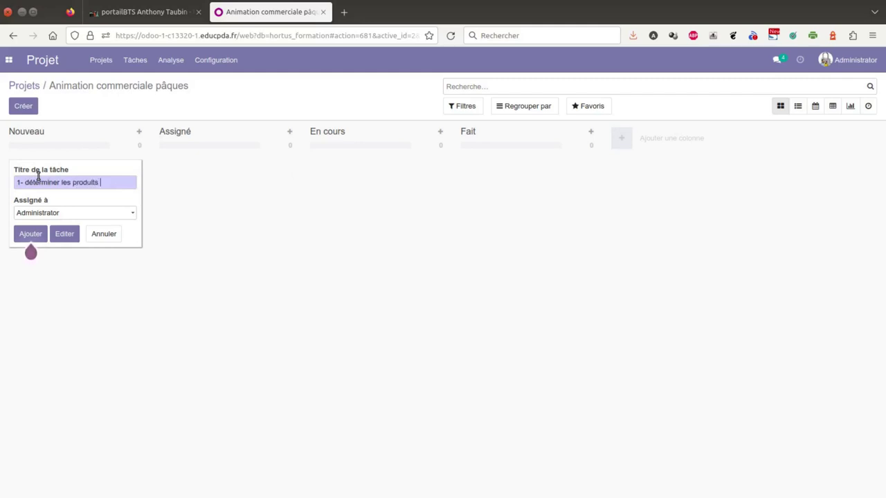
pyautogui.write('endre')
# Replace the first task's default assignee with the teacher's own user account and add the task.
pyautogui.click(55, 213)
pyautogui.click(54, 215)
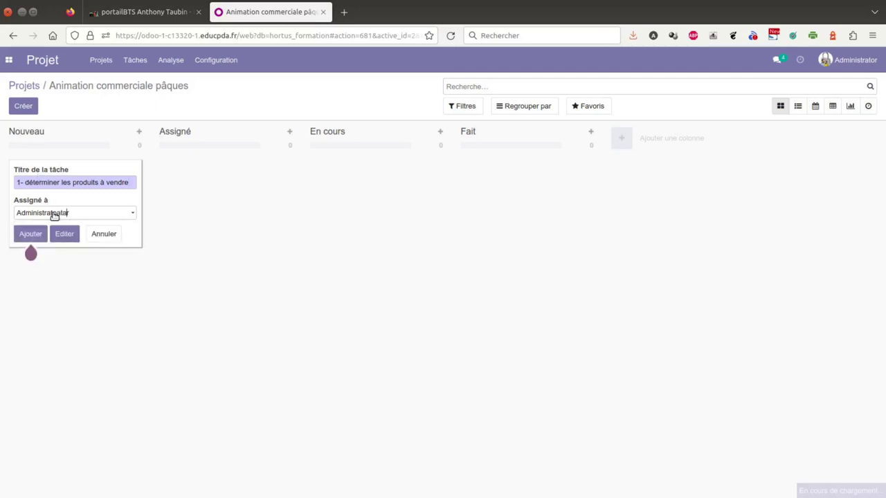
pyautogui.press('BackSpace')
pyautogui.press('BackSpace')
pyautogui.press('BackSpace')
pyautogui.press('BackSpace')
pyautogui.press('BackSpace')
pyautogui.press('BackSpace')
pyautogui.press('BackSpace')
pyautogui.press('BackSpace')
pyautogui.press('BackSpace')
pyautogui.press('BackSpace')
pyautogui.press('BackSpace')
pyautogui.press('BackSpace')
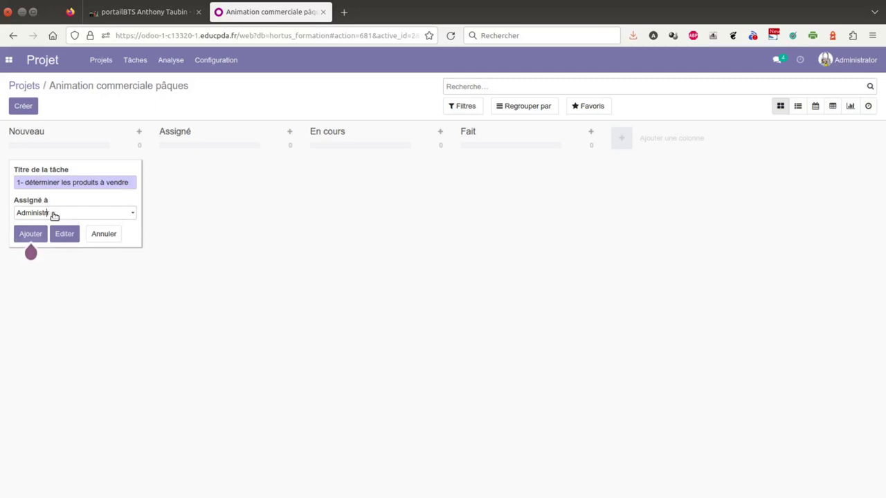
pyautogui.write('tau')
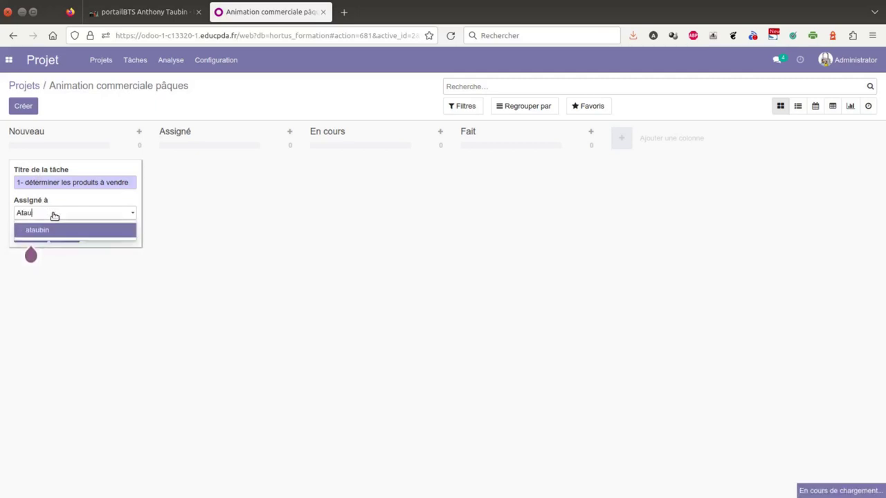
pyautogui.click(98, 232)
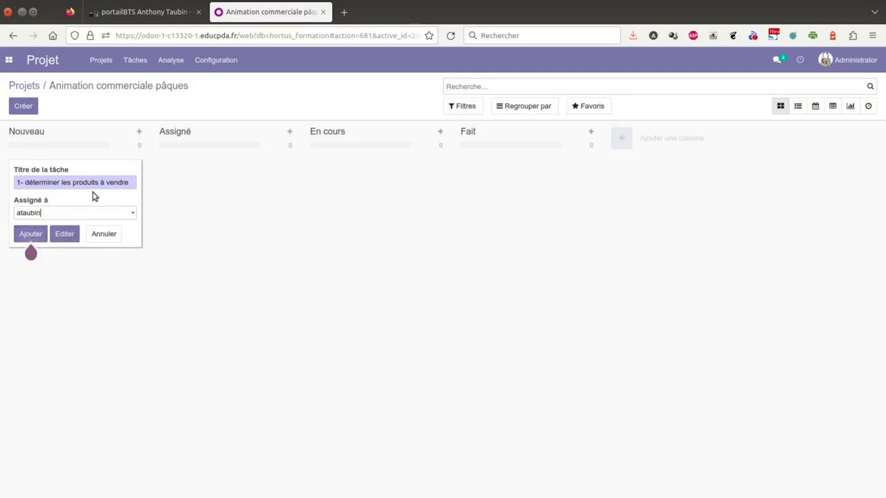
pyautogui.click(31, 234)
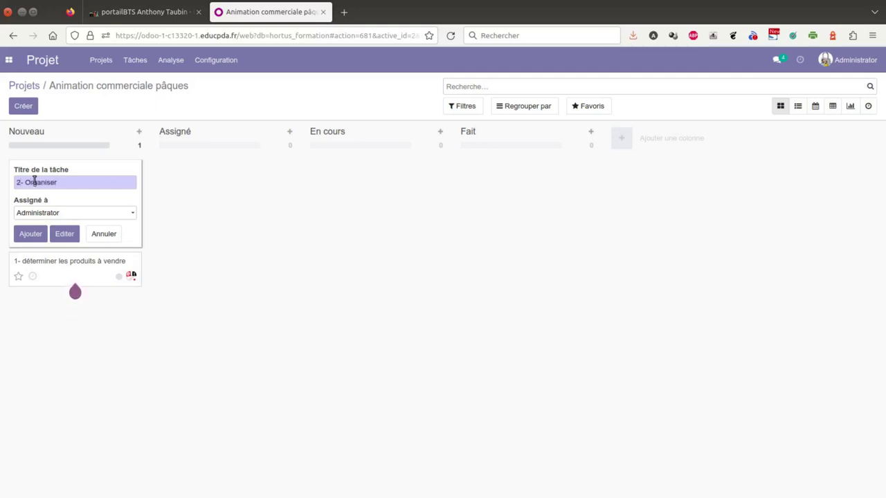
# Title the second Nouveau task "2- Organiser l'animation (Qui? Quoi ? Où ? Quand ? Comment ? Pourquoi ?)".
pyautogui.write('aniam')
pyautogui.press('BackSpace')
pyautogui.press('BackSpace')
pyautogui.write('mation (Qui? Quoi')
pyautogui.write('? O')
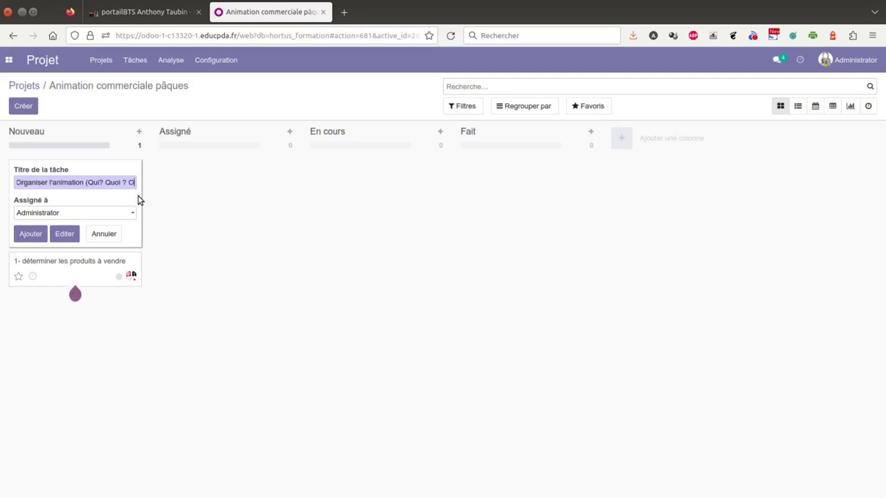
pyautogui.write('ù ? ')
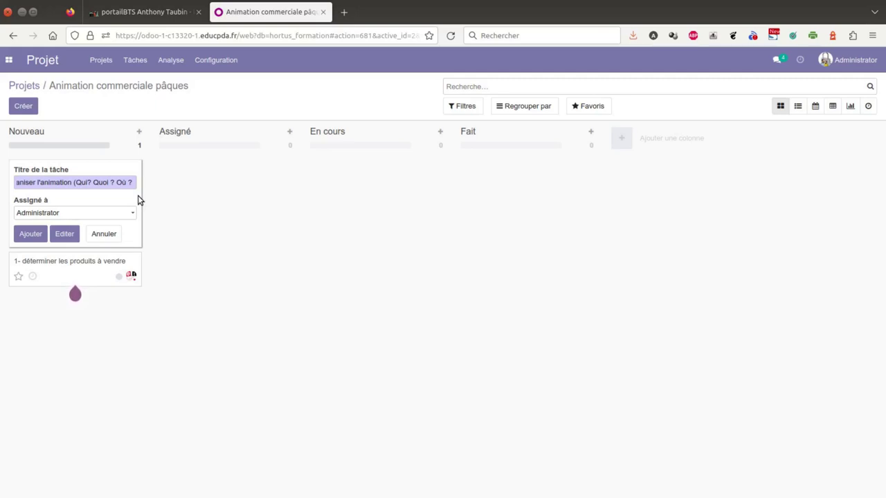
pyautogui.write('Quand')
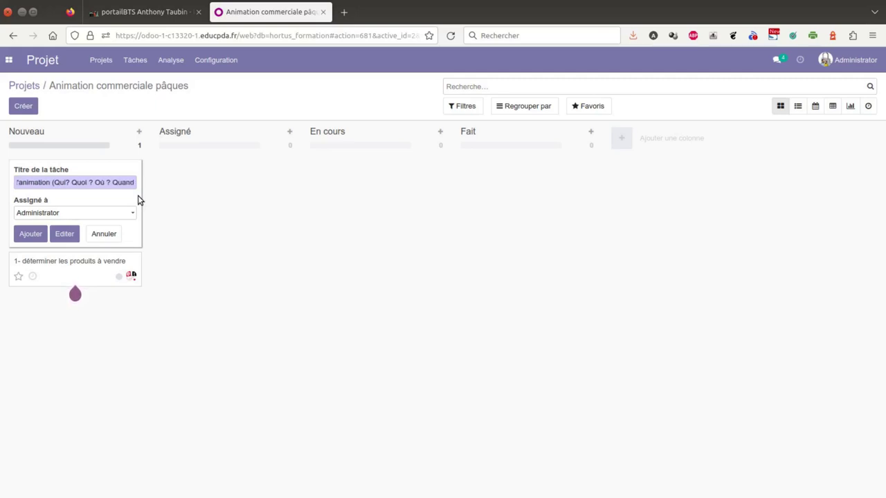
pyautogui.write(' ?')
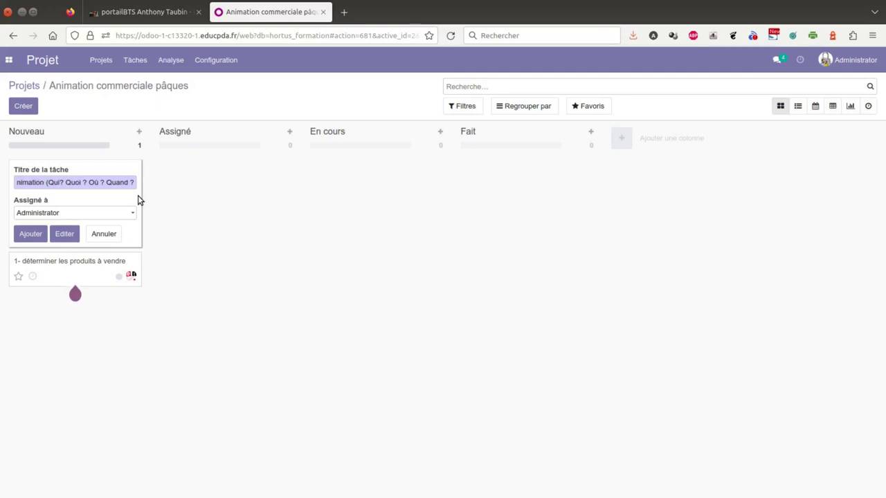
pyautogui.write(' Commen')
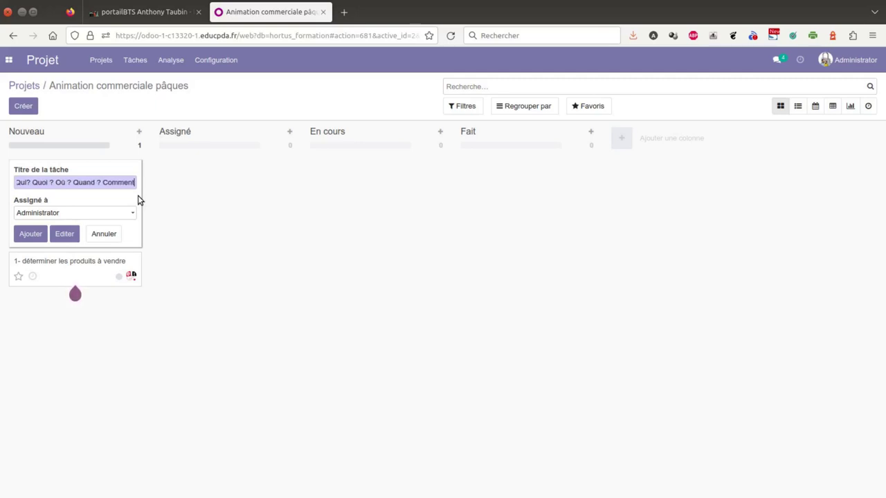
pyautogui.write('t ? Pourquoi ?)')
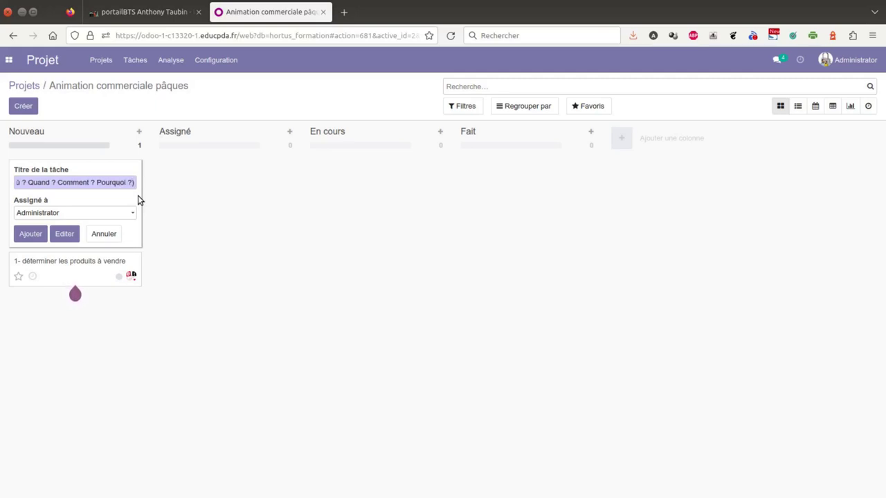
# Assign the second task to the user etudiant and add it to the Nouveau column.
pyautogui.click(103, 217)
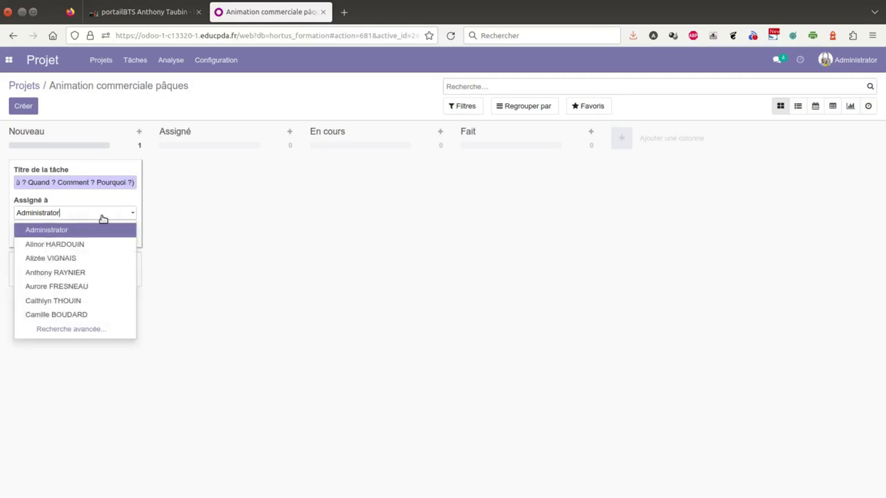
pyautogui.write('etu')
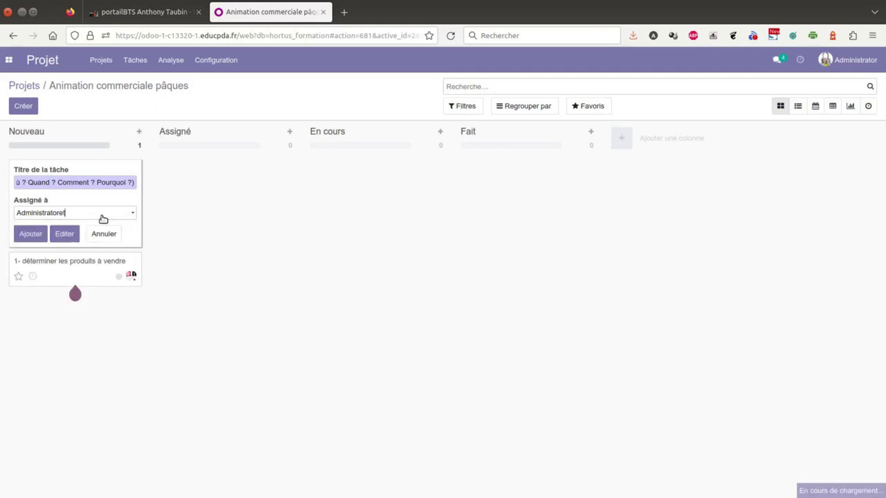
pyautogui.press('BackSpace')
pyautogui.press('BackSpace')
pyautogui.press('BackSpace')
pyautogui.press('BackSpace')
pyautogui.press('BackSpace')
pyautogui.press('BackSpace')
pyautogui.press('BackSpace')
pyautogui.press('BackSpace')
pyautogui.press('BackSpace')
pyautogui.press('BackSpace')
pyautogui.press('BackSpace')
pyautogui.press('BackSpace')
pyautogui.press('BackSpace')
pyautogui.press('BackSpace')
pyautogui.press('BackSpace')
pyautogui.press('BackSpace')
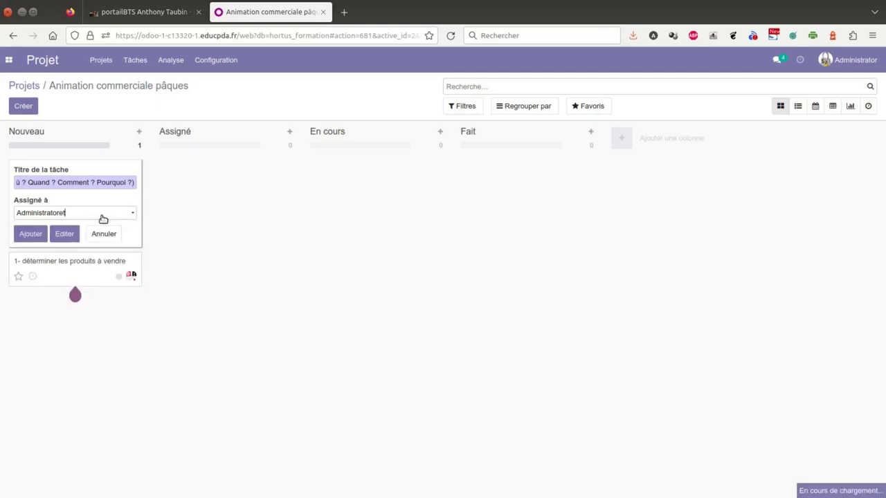
pyautogui.write('et')
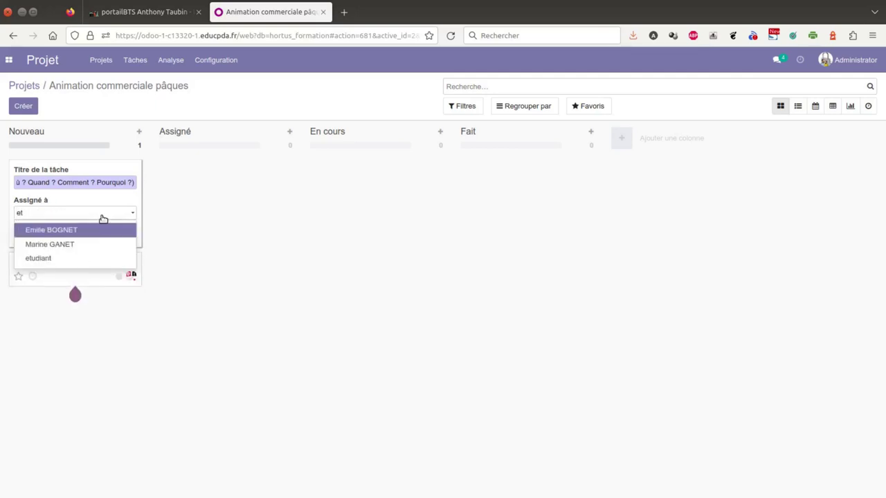
pyautogui.click(86, 258)
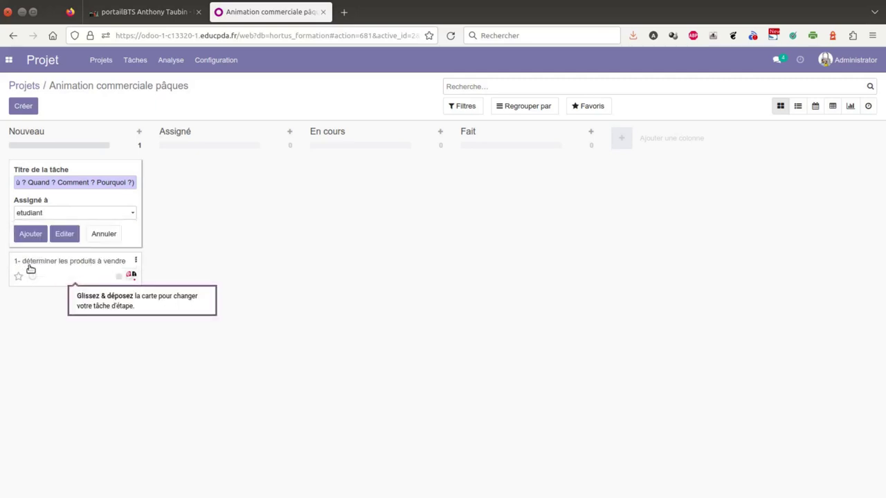
pyautogui.click(31, 237)
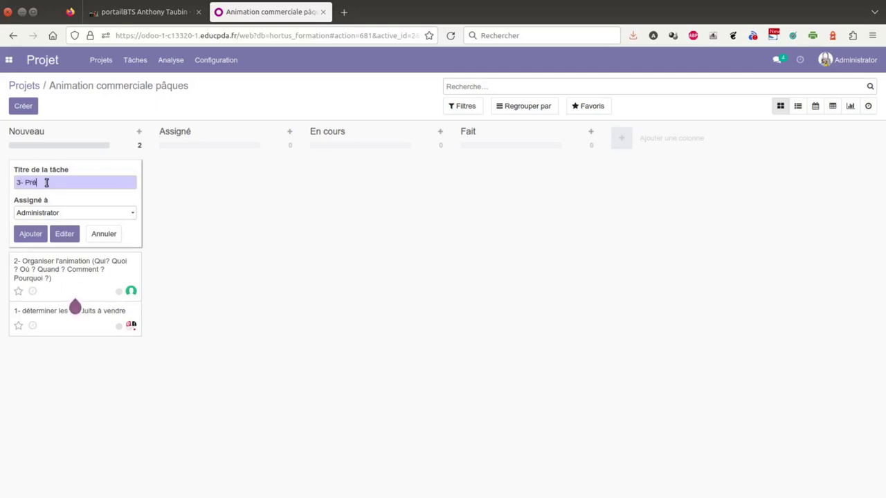
# Add a third Nouveau task titled "3- Préparer l'animation", assigned to etudiant.
pyautogui.write("parer l'animation")
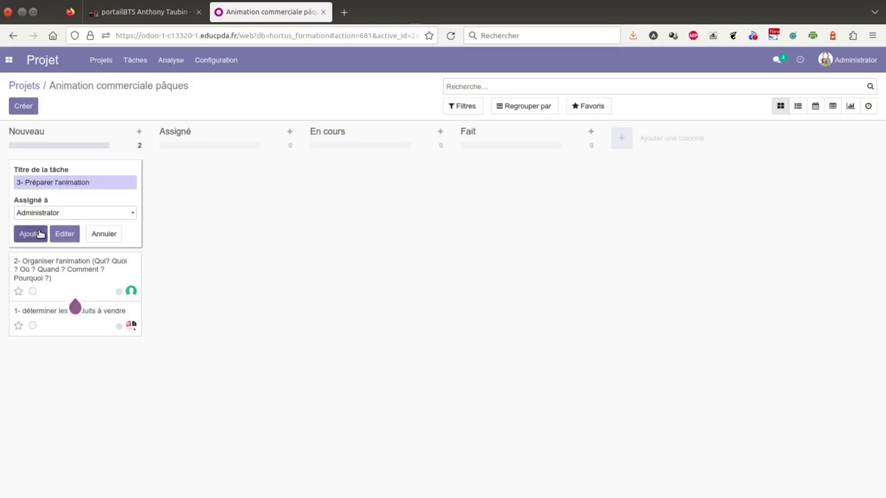
pyautogui.click(38, 215)
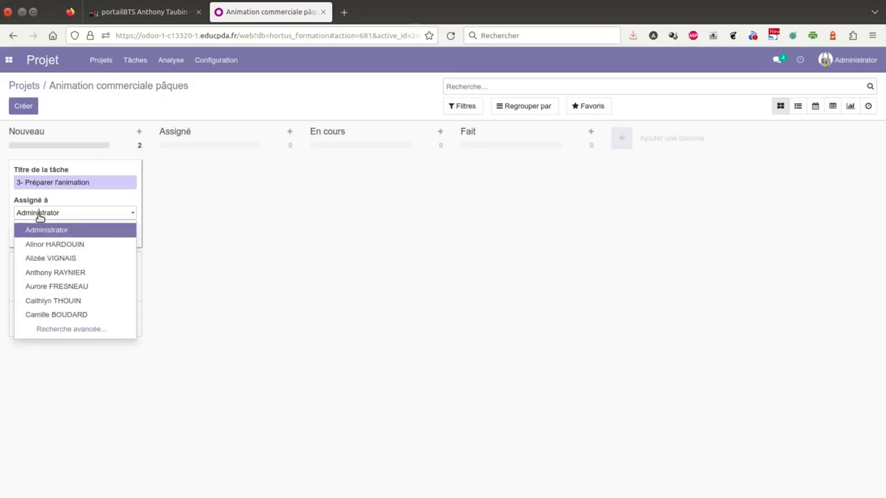
pyautogui.write('etu')
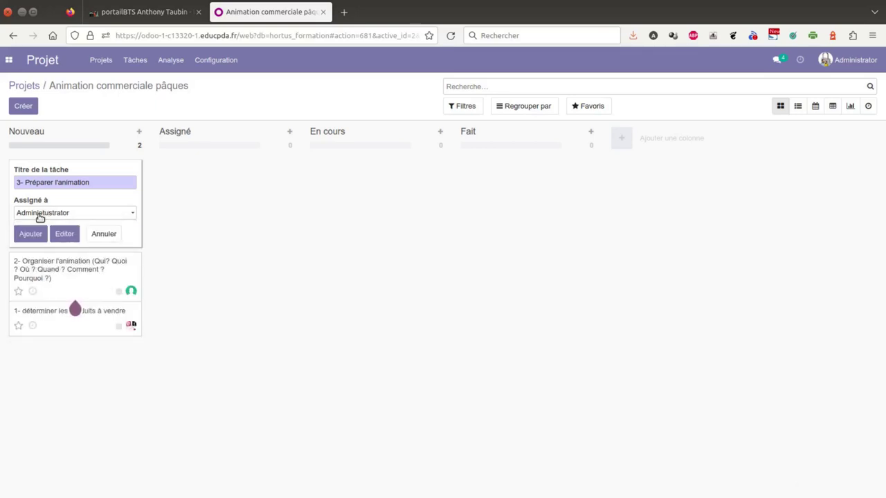
pyautogui.click(35, 232)
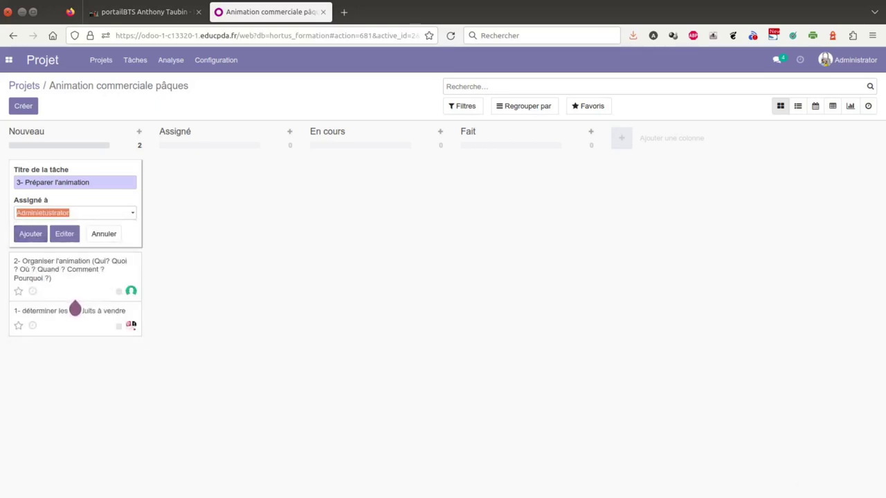
pyautogui.write('etu')
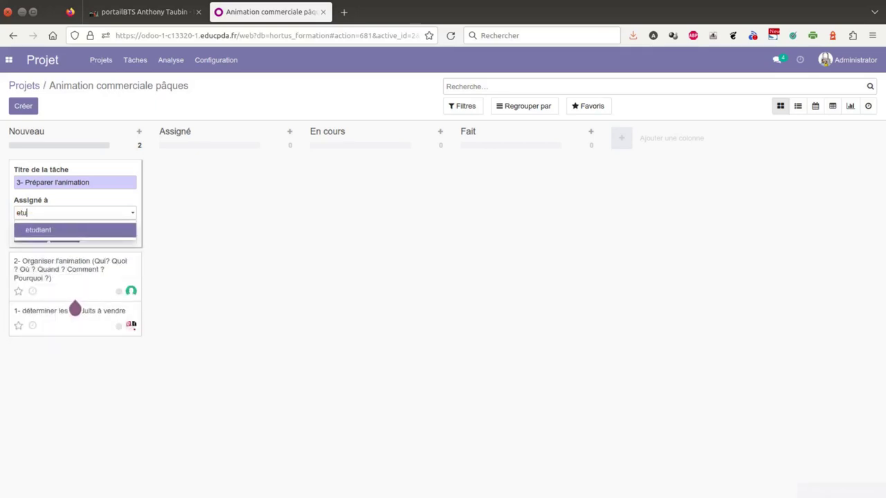
pyautogui.press('Return')
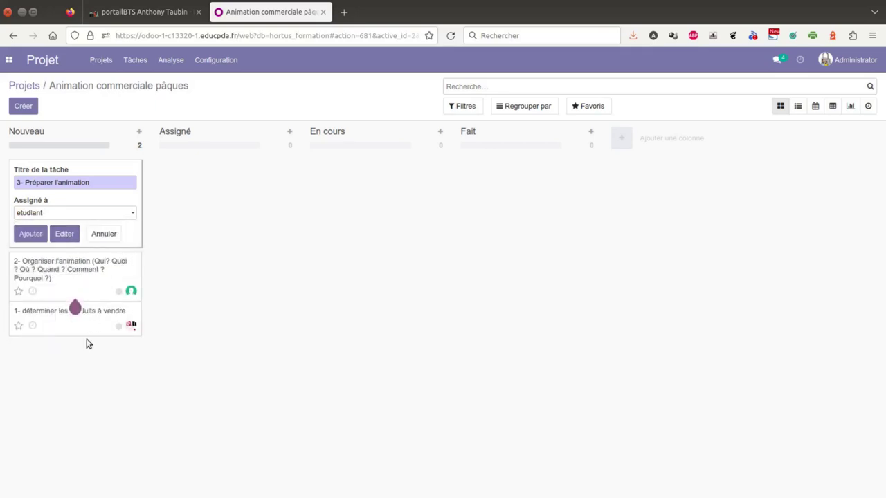
pyautogui.click(31, 233)
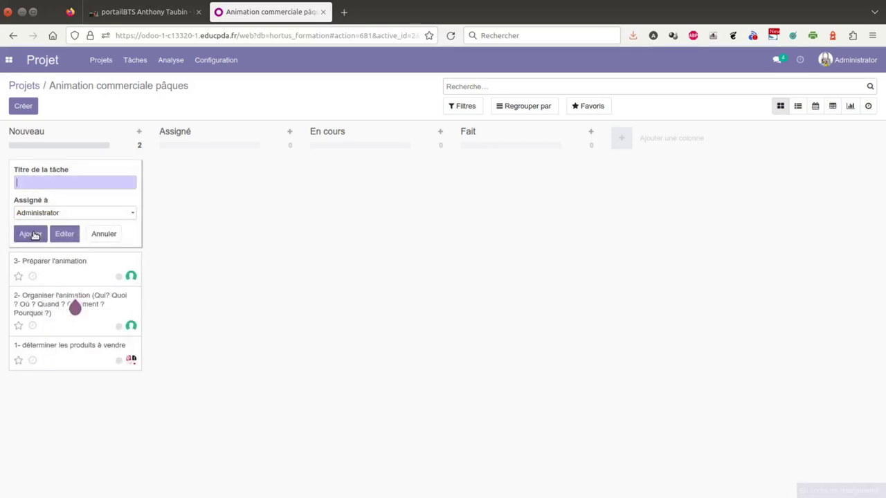
# Add a fourth Nouveau task titled "4- Réaliser l'animation", assigned to the same user account as the first task.
pyautogui.write('4- ')
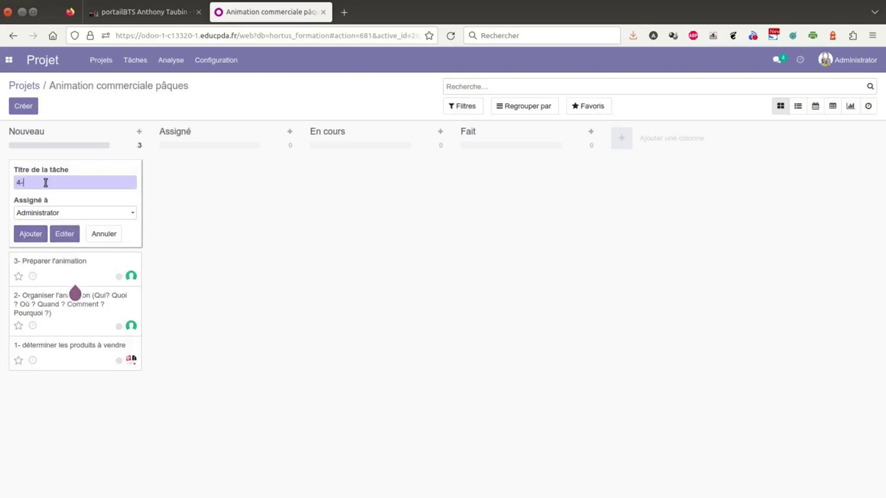
pyautogui.write("Réaliser l'animation")
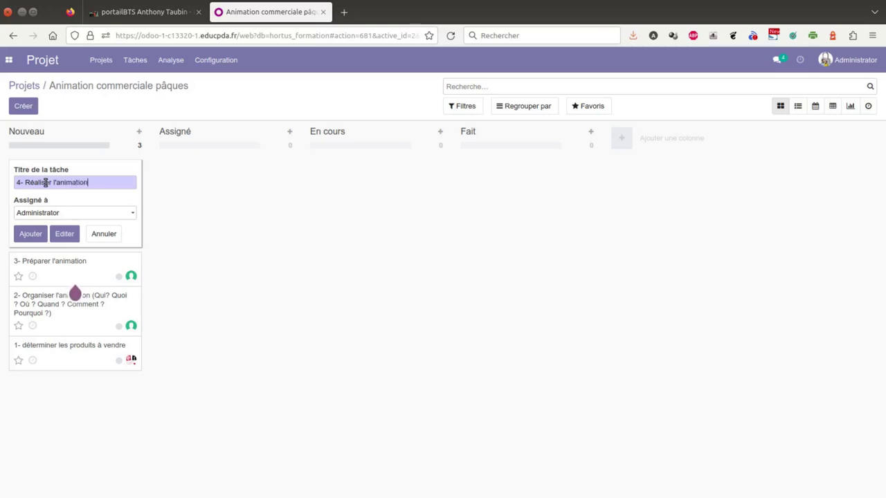
pyautogui.click(61, 216)
pyautogui.moveTo(67, 215); pyautogui.dragTo(3, 215)
pyautogui.write('at')
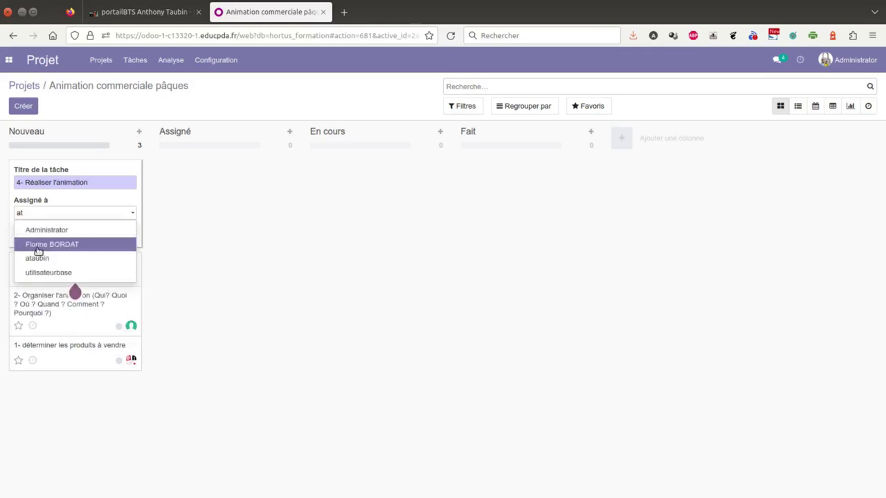
pyautogui.click(42, 257)
pyautogui.click(31, 234)
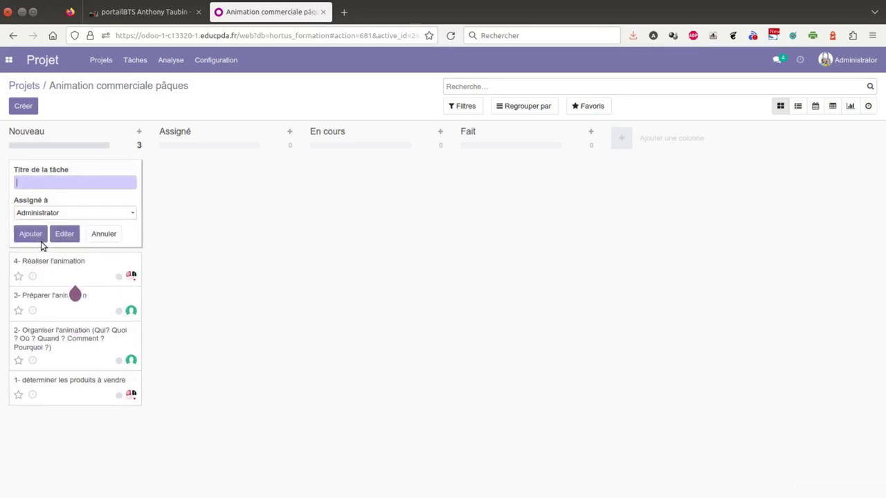
# Add a fifth Nouveau task titled "5-Évaluer les performances commerciales", keeping Administrator as its assignee.
pyautogui.write('5-Évaluer les performances comme')
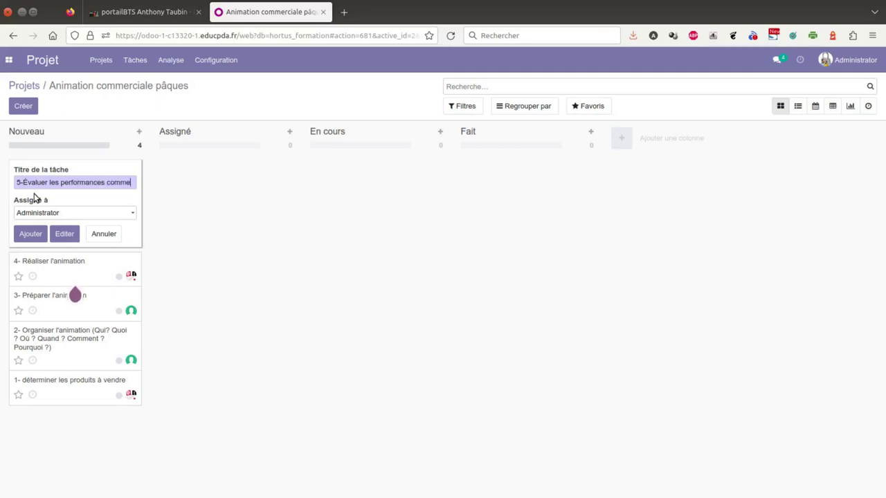
pyautogui.write('rciales')
pyautogui.click(33, 234)
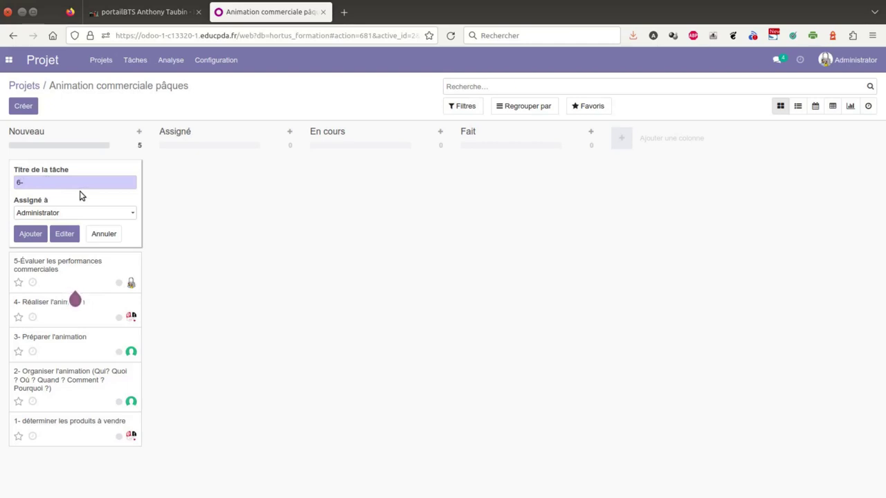
# Create the task "6-Evaluer la rentabilité de l'opération" with its full edit form open, and open its Étiquettes choices.
pyautogui.write("la rentabilité de l'opération")
pyautogui.click(64, 234)
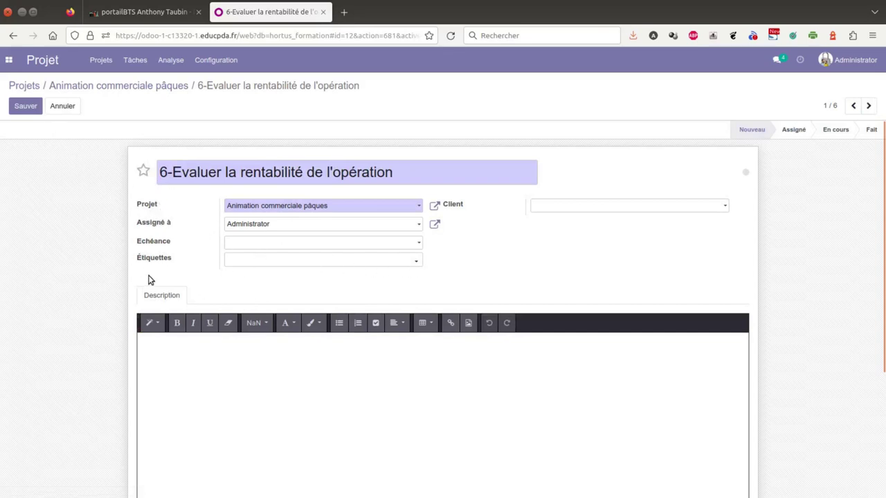
pyautogui.click(245, 264)
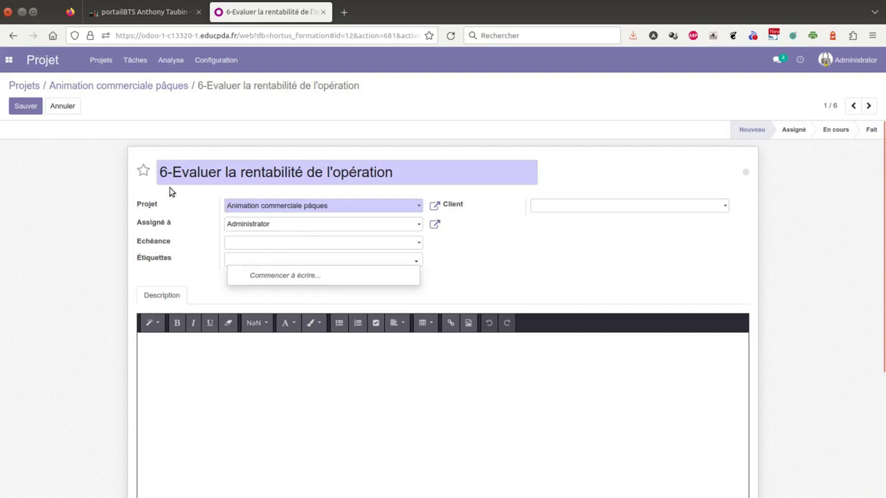
# Set the Echéance of task "6-Evaluer la rentabilité de l'opération" to 14/04/2023.
pyautogui.click(250, 247)
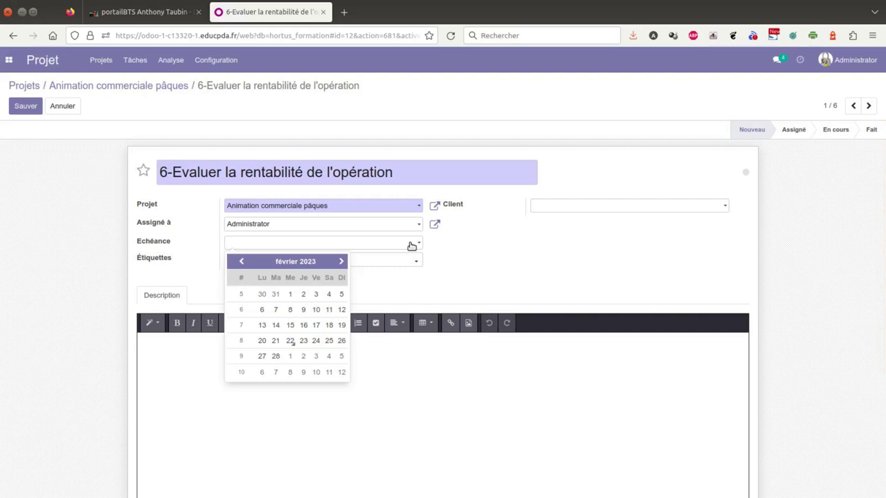
pyautogui.click(341, 261)
pyautogui.click(341, 261)
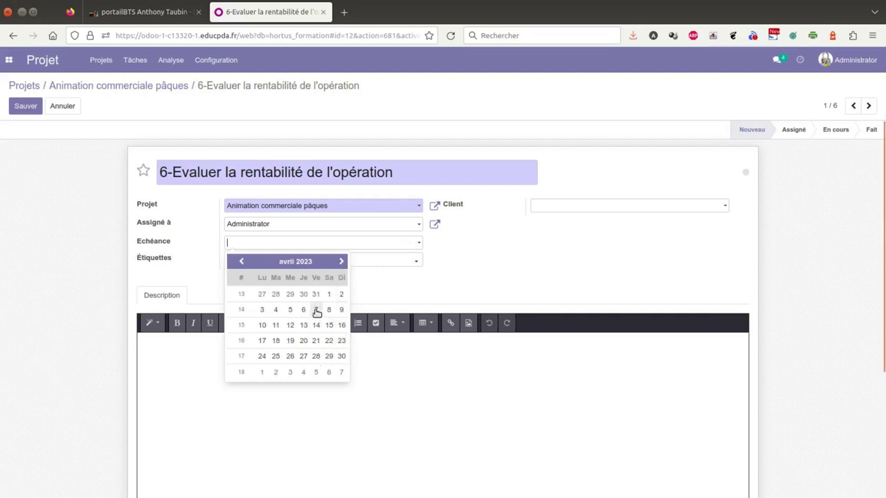
pyautogui.click(315, 326)
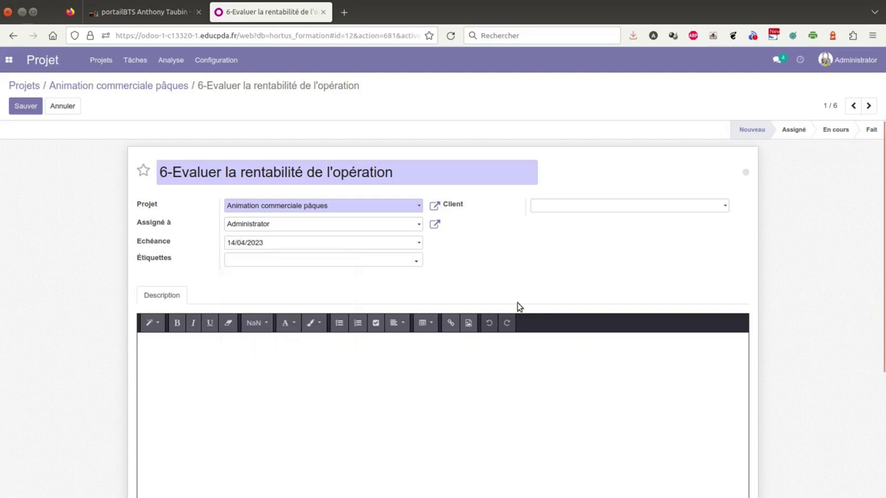
# Create the tag "Rentabilité" in the task's Étiquettes, leave the Client empty and save the task.
pyautogui.click(301, 260)
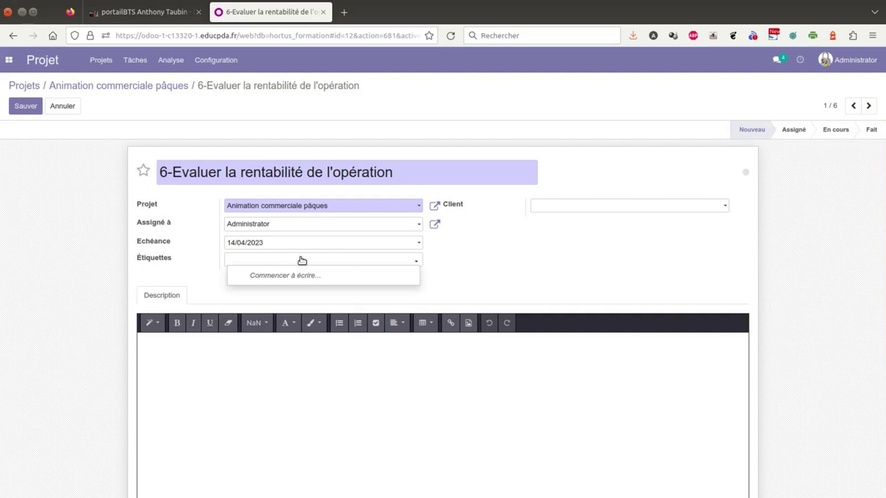
pyautogui.write('Rentabilité')
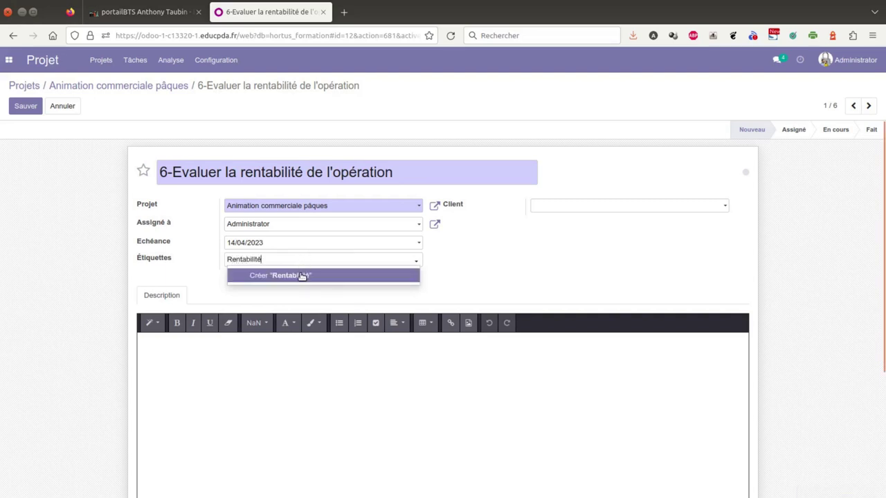
pyautogui.click(303, 276)
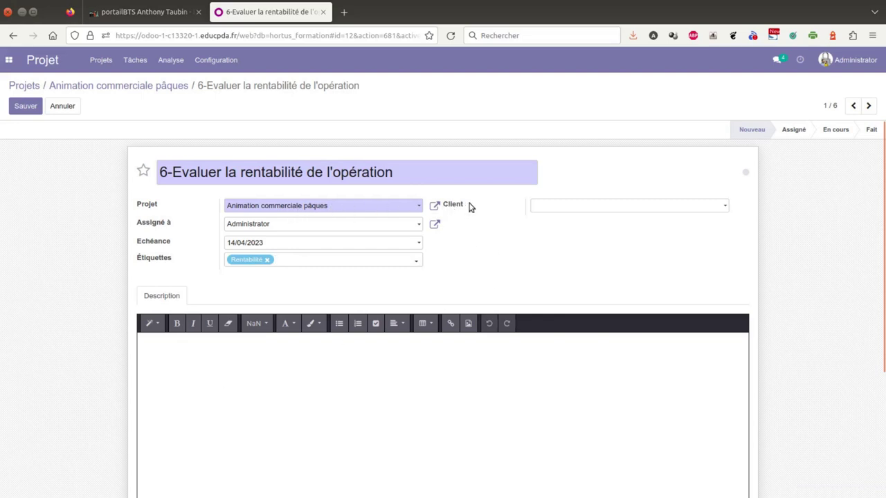
pyautogui.click(600, 209)
pyautogui.click(510, 230)
pyautogui.scroll(-3, 510, 231)
pyautogui.click(26, 108)
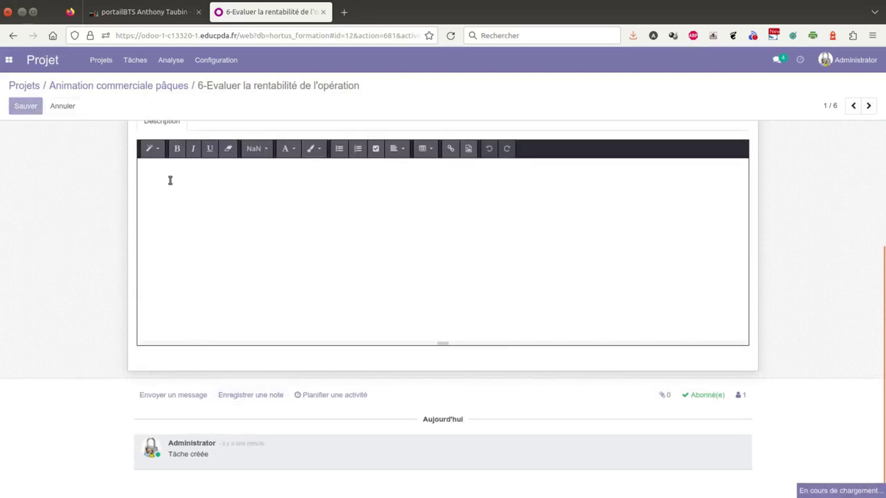
pyautogui.click(12, 106)
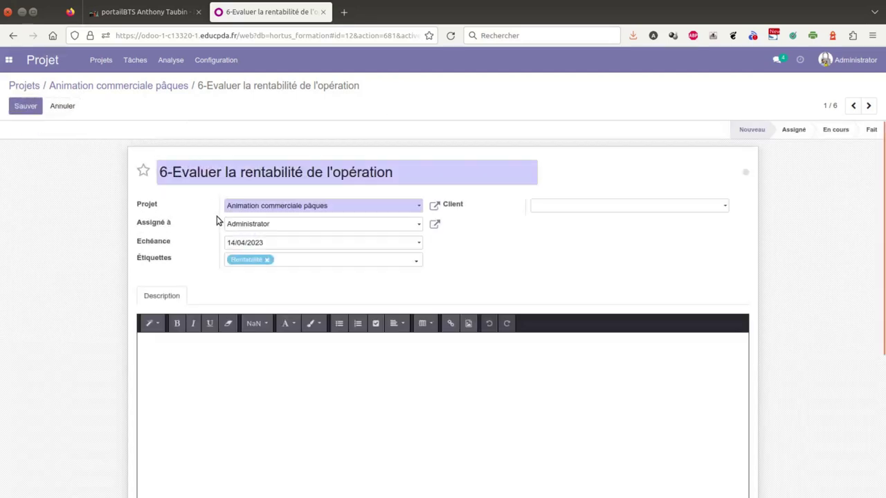
pyautogui.scroll(-5, 214, 322)
pyautogui.click(174, 358)
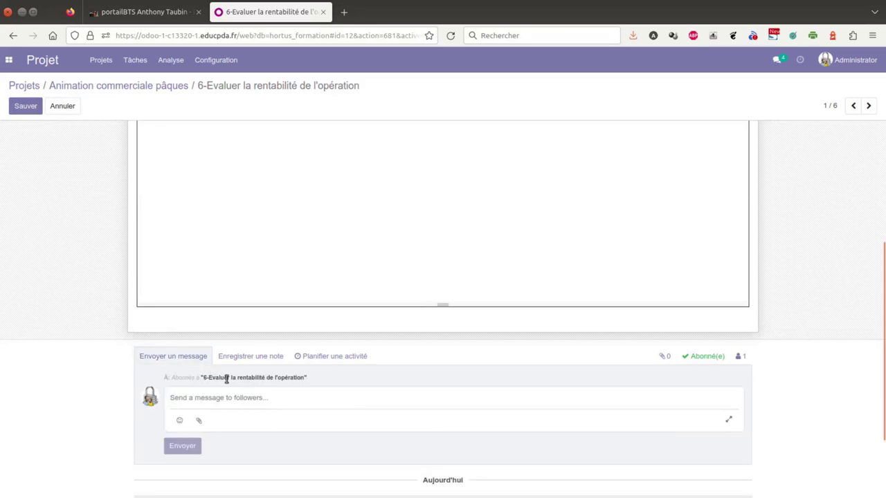
pyautogui.scroll(-3, 226, 380)
pyautogui.write('@')
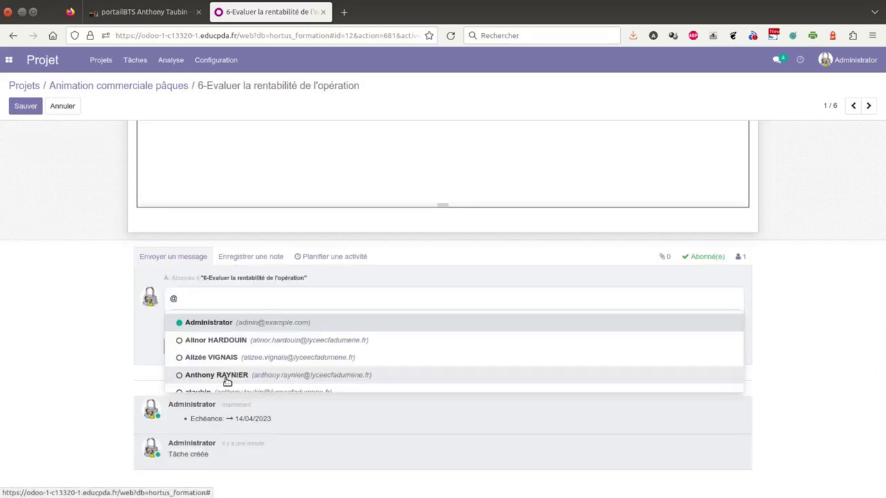
pyautogui.write('et')
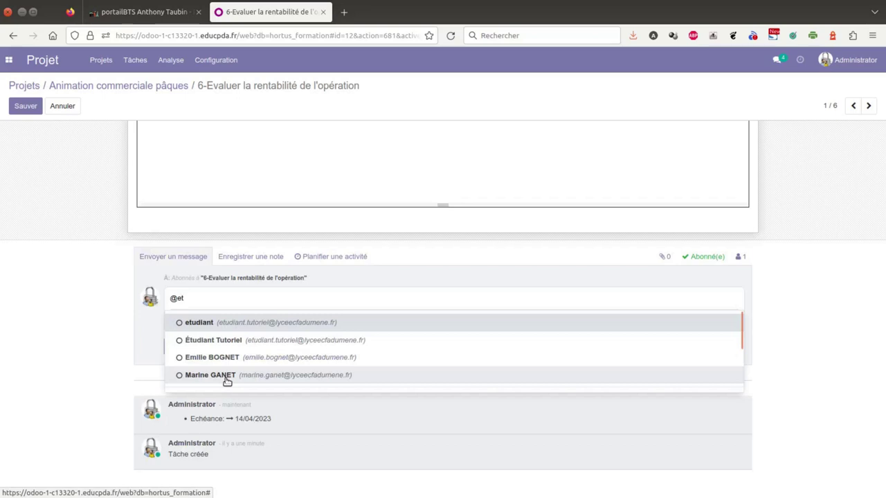
pyautogui.click(233, 327)
pyautogui.scroll(3, 326, 330)
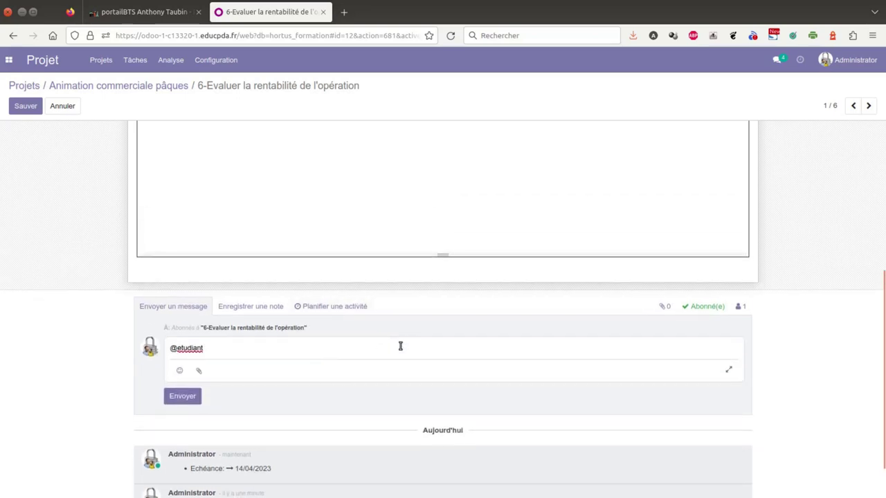
# Erase the etudiant mention from the unsent message draft.
pyautogui.scroll(6, 405, 351)
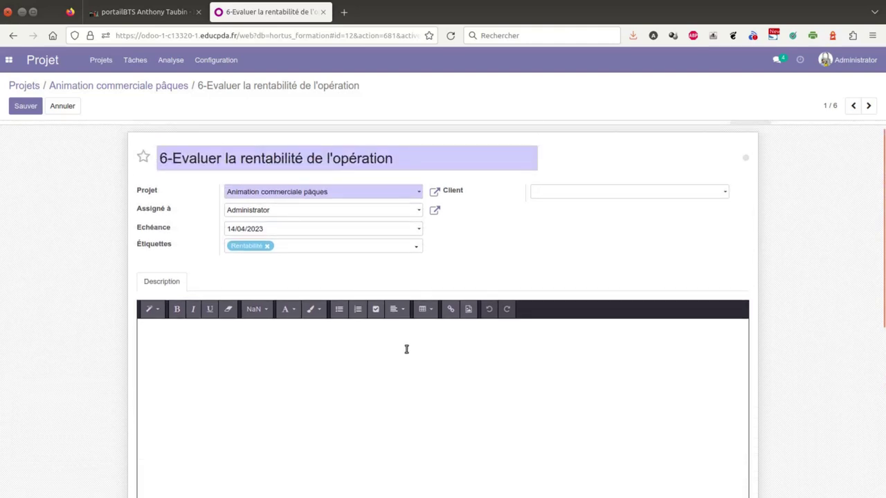
pyautogui.scroll(-9, 425, 348)
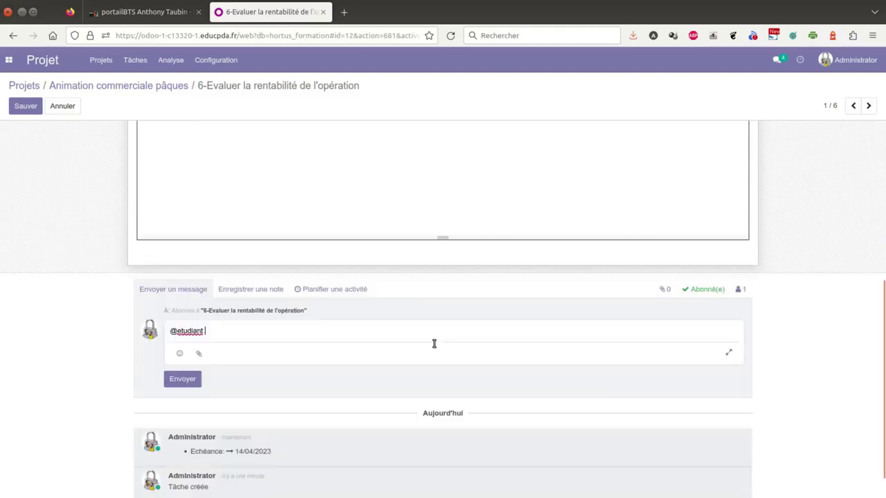
pyautogui.click(223, 300)
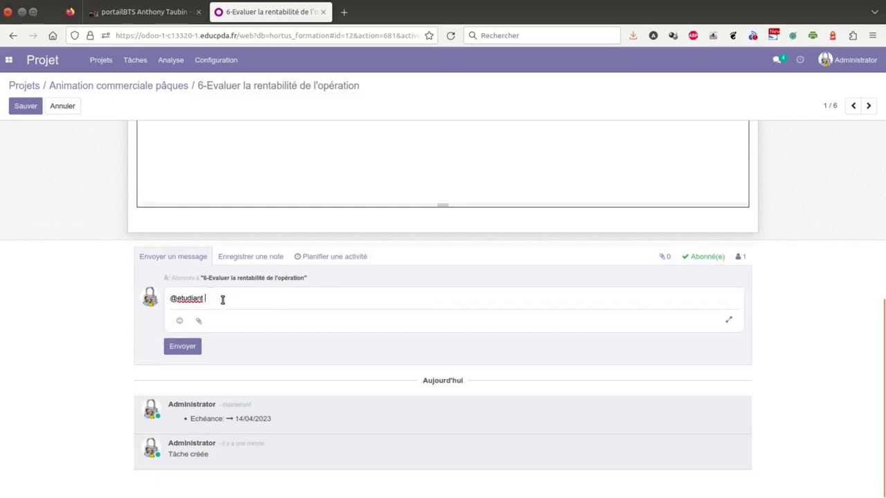
pyautogui.press('BackSpace')
pyautogui.press('BackSpace')
pyautogui.press('BackSpace')
pyautogui.press('BackSpace')
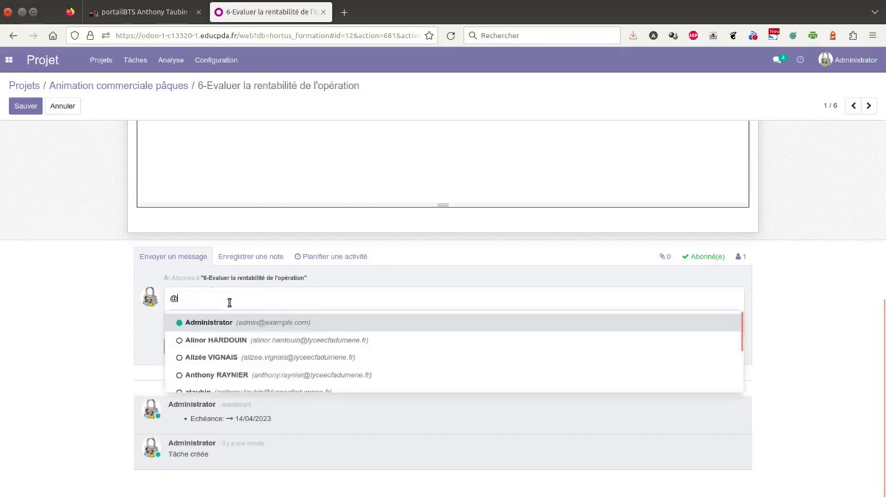
# Save the task and return to the Animation commerciale pâques task board.
pyautogui.scroll(9, 222, 358)
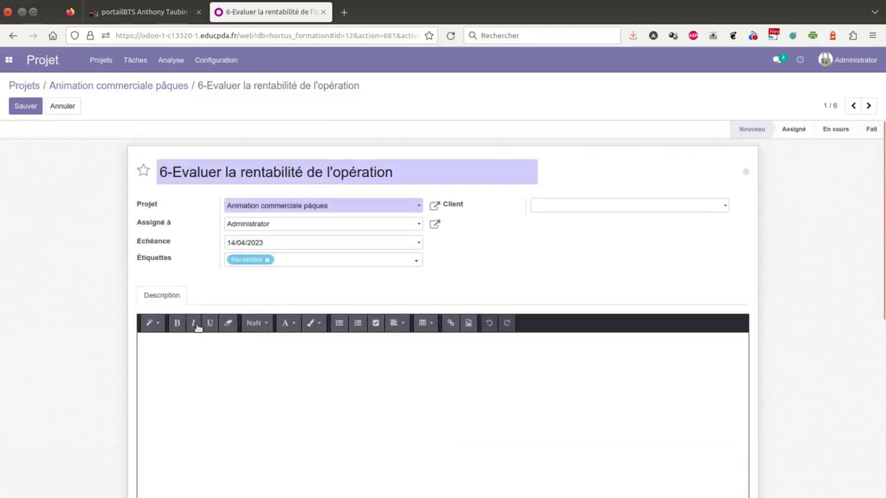
pyautogui.click(27, 107)
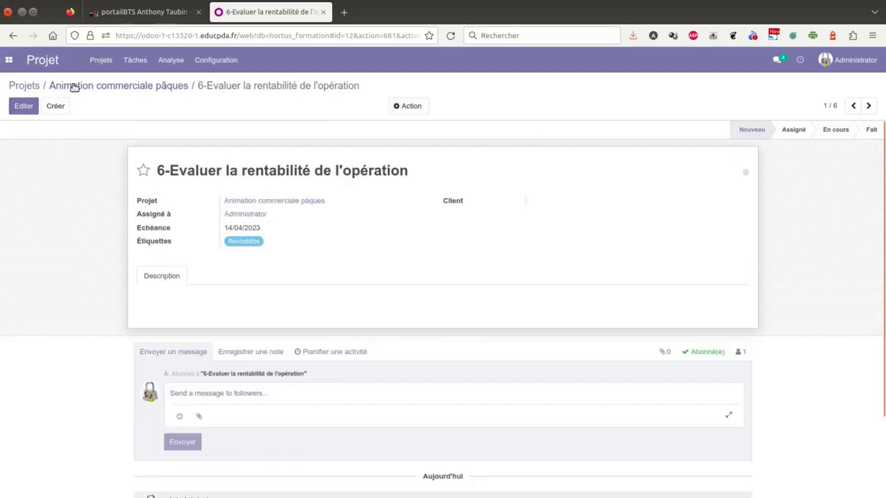
pyautogui.click(83, 87)
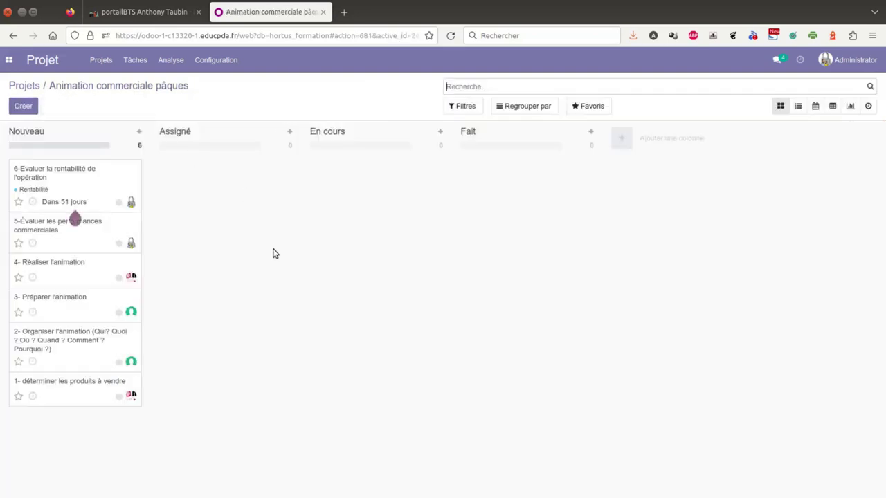
# Reorder the six task cards in the Nouveau column so they run from 1 down to 6.
pyautogui.moveTo(42, 389); pyautogui.dragTo(50, 180)
pyautogui.moveTo(56, 374); pyautogui.dragTo(59, 215)
pyautogui.moveTo(41, 391); pyautogui.dragTo(52, 293)
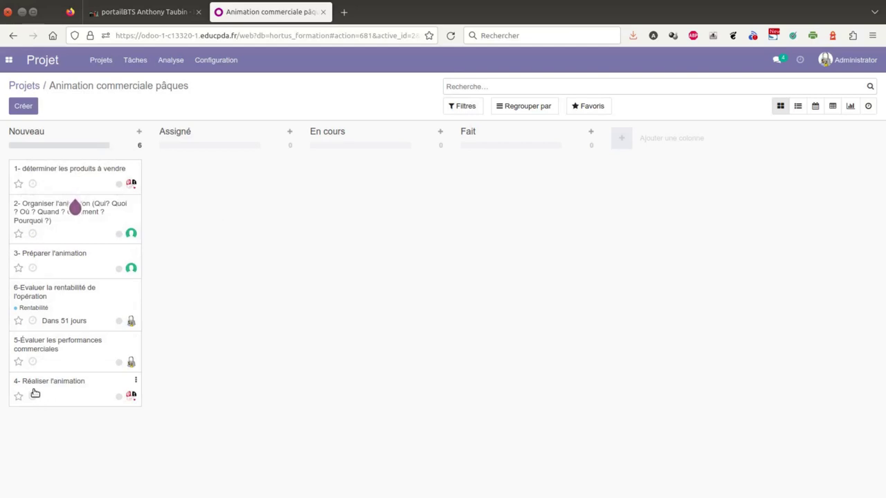
pyautogui.moveTo(34, 392); pyautogui.dragTo(49, 297)
pyautogui.moveTo(47, 376); pyautogui.dragTo(73, 352)
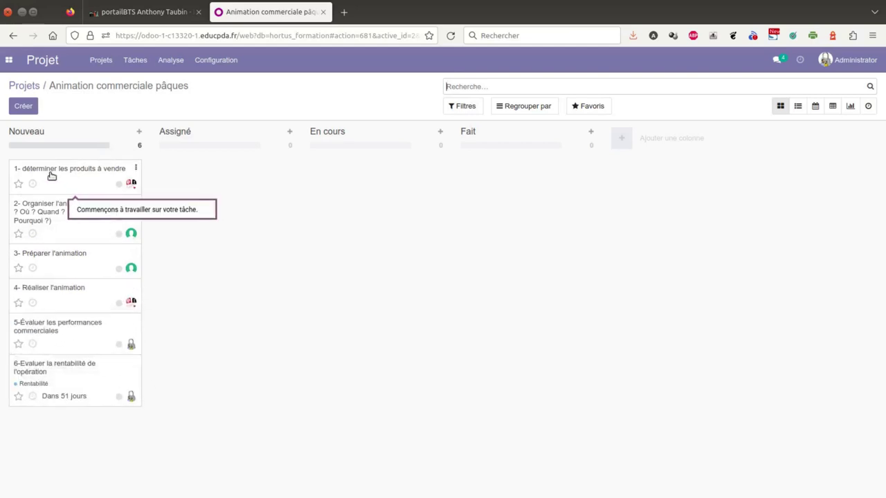
# Move all six tasks from Nouveau to the Assigné column, keeping them in numerical order.
pyautogui.moveTo(52, 174); pyautogui.dragTo(198, 173)
pyautogui.moveTo(110, 186); pyautogui.dragTo(241, 237)
pyautogui.moveTo(69, 182); pyautogui.dragTo(236, 306)
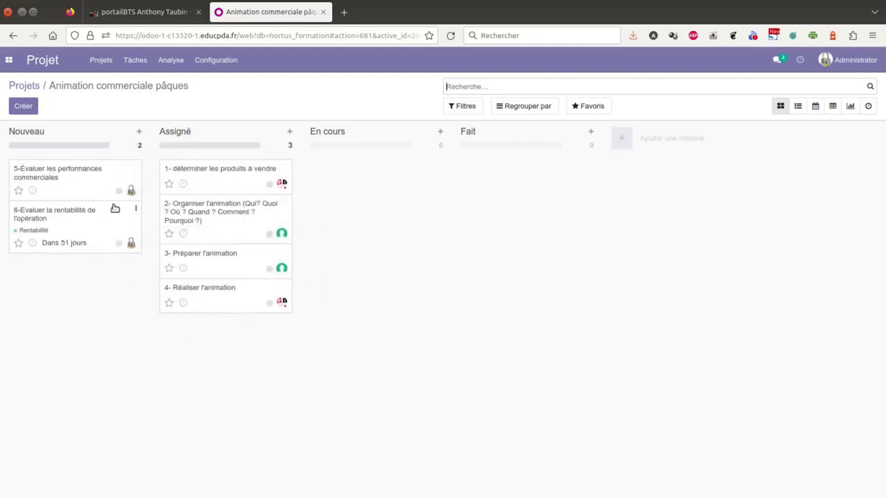
pyautogui.moveTo(111, 192); pyautogui.dragTo(227, 347)
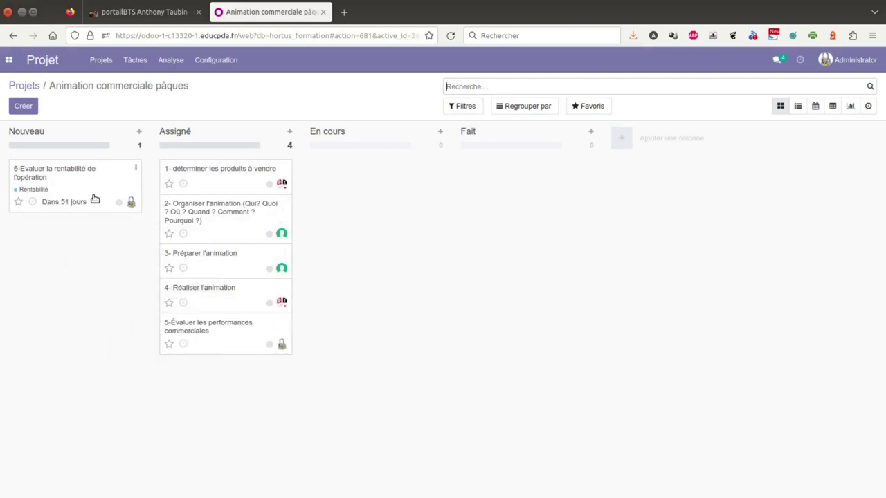
pyautogui.moveTo(93, 200); pyautogui.dragTo(242, 398)
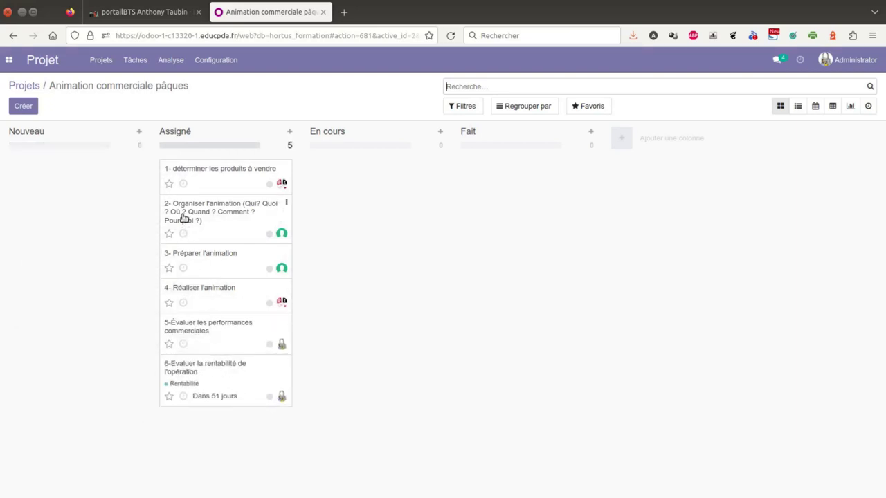
# Star tasks 1 and 6 as priorities, and give the task 6 card the light blue colour.
pyautogui.click(169, 185)
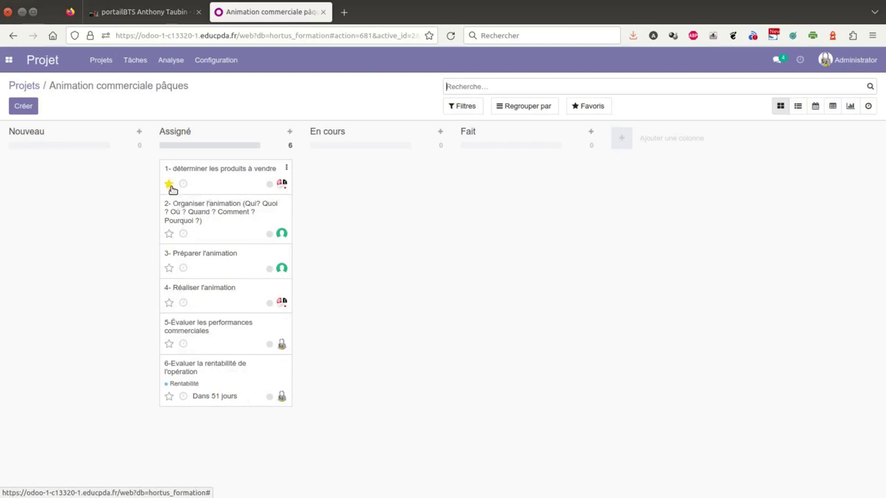
pyautogui.click(169, 397)
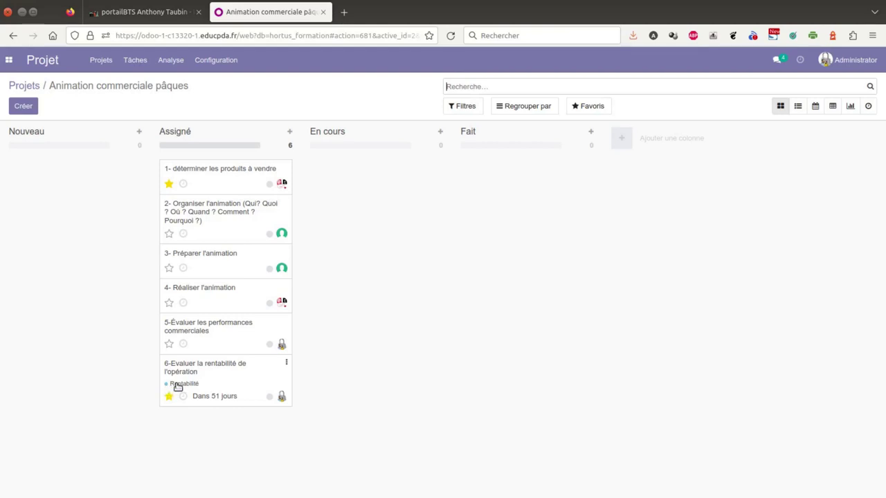
pyautogui.click(289, 364)
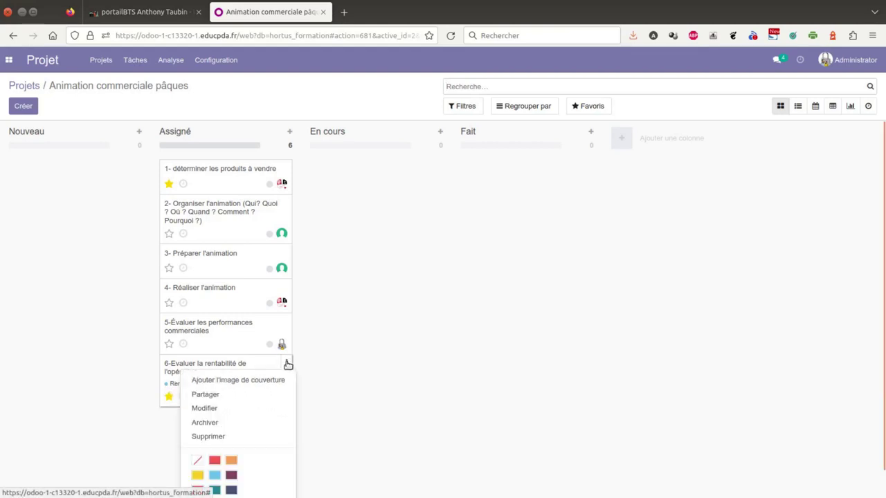
pyautogui.click(221, 477)
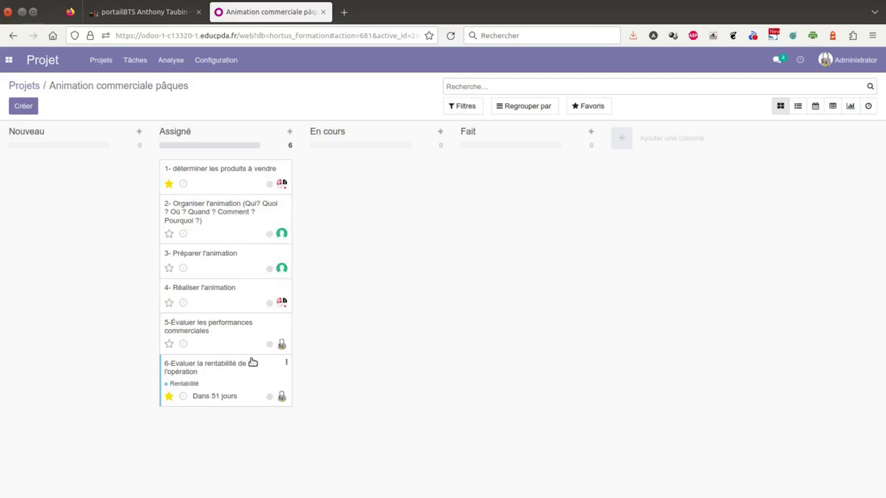
# Examine the Type d'activité choices in the activity planning form of task 1, and close it without planning anything.
pyautogui.click(183, 185)
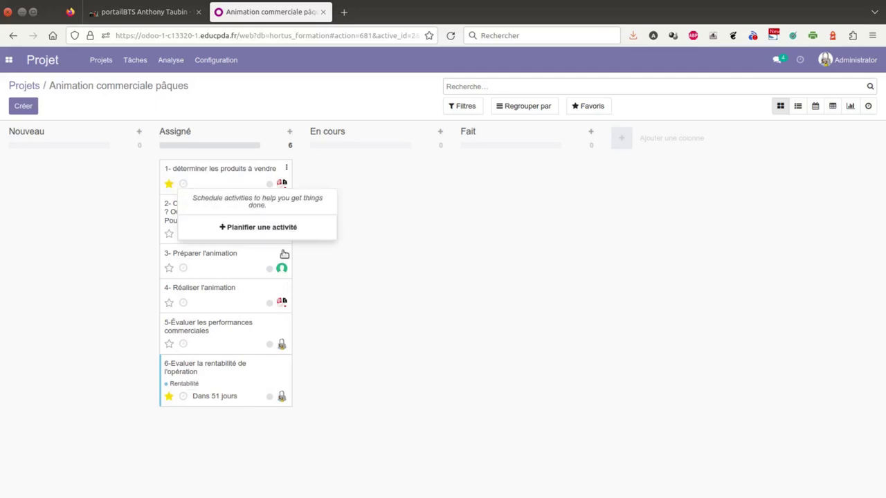
pyautogui.click(284, 232)
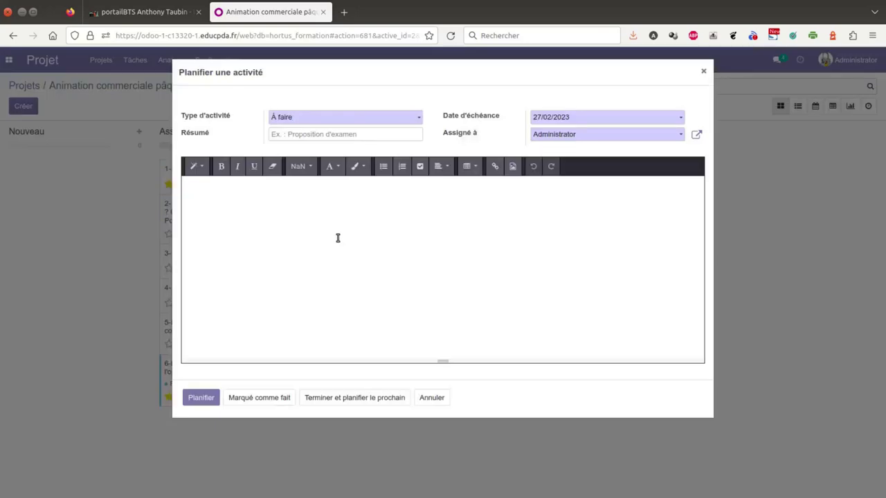
pyautogui.click(335, 119)
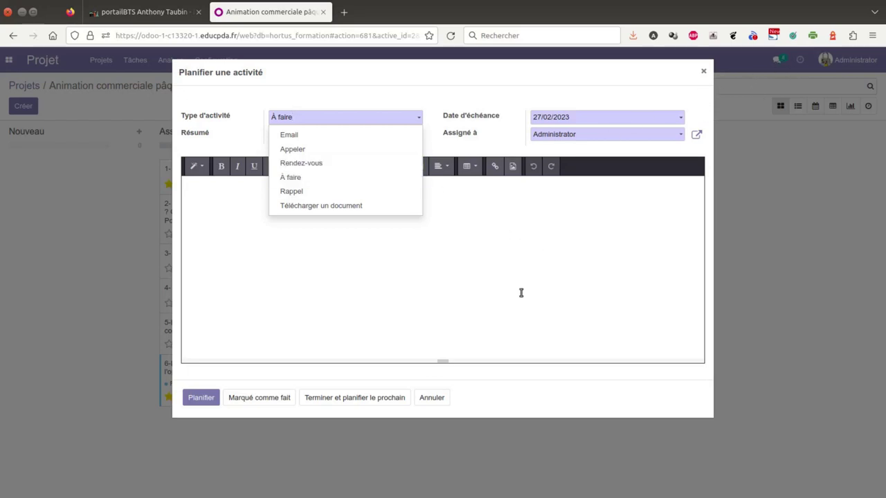
pyautogui.click(520, 211)
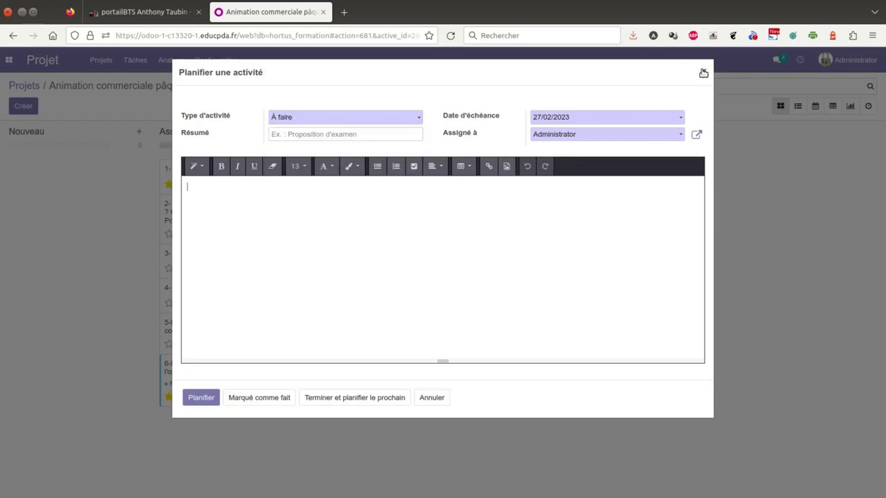
pyautogui.click(704, 71)
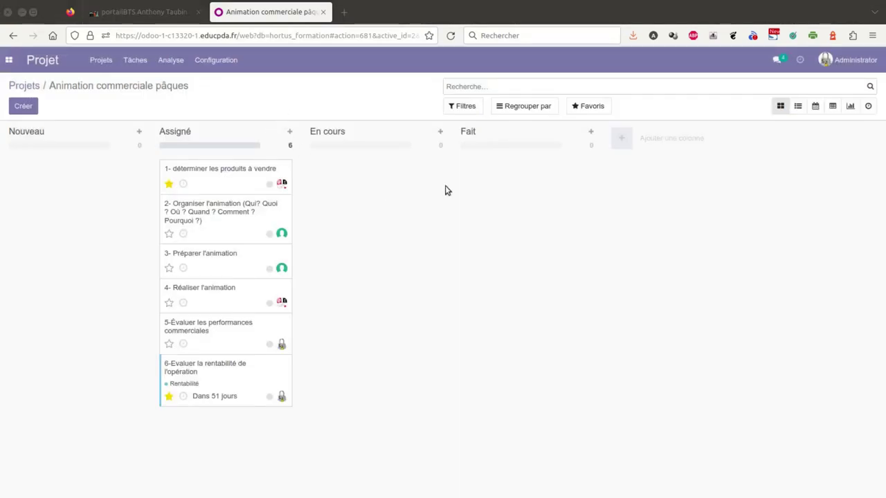
# View the project's tasks as a list and as a calendar.
pyautogui.click(799, 106)
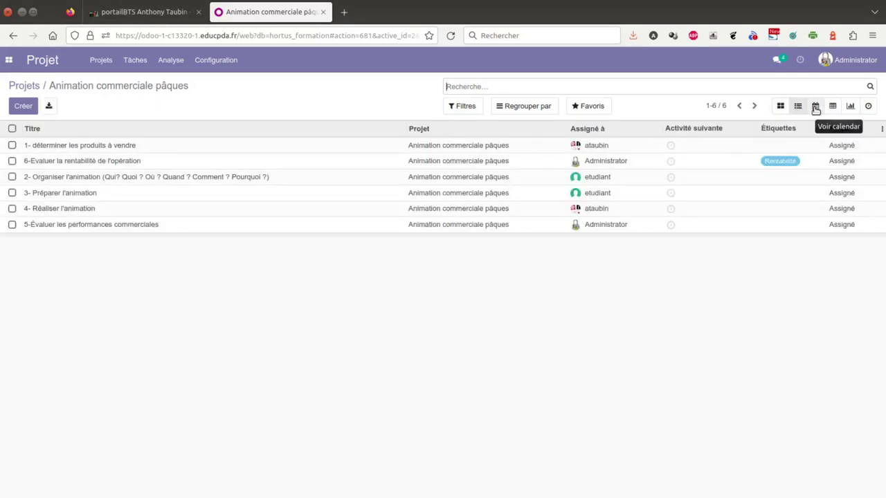
pyautogui.click(815, 106)
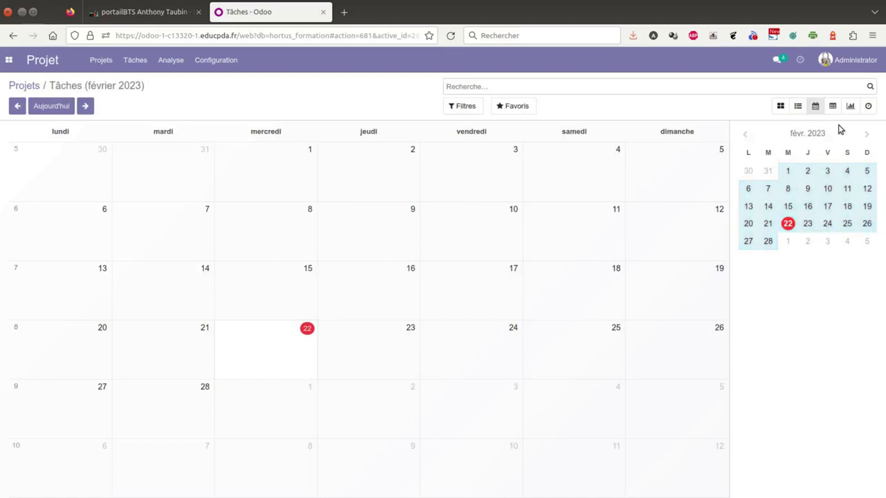
# Examine the tasks scheduled in the calendar week of 14 April 2023 and who they are assigned to.
pyautogui.click(867, 135)
pyautogui.click(867, 135)
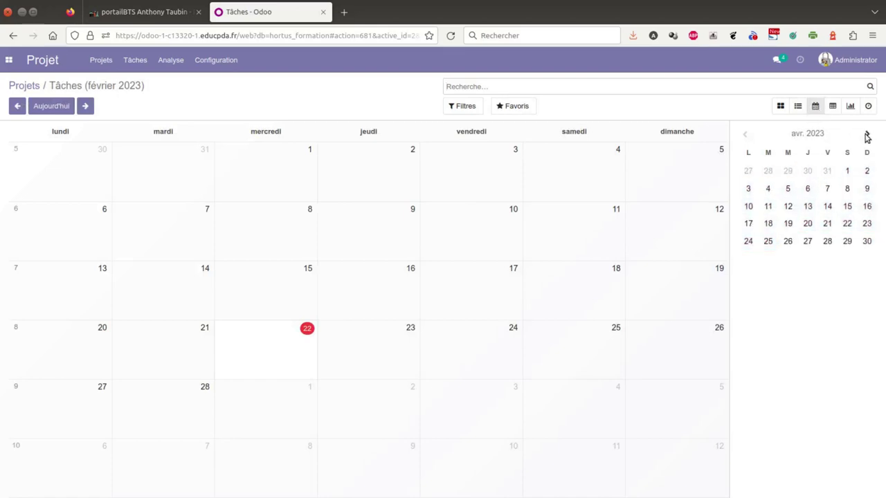
pyautogui.click(829, 207)
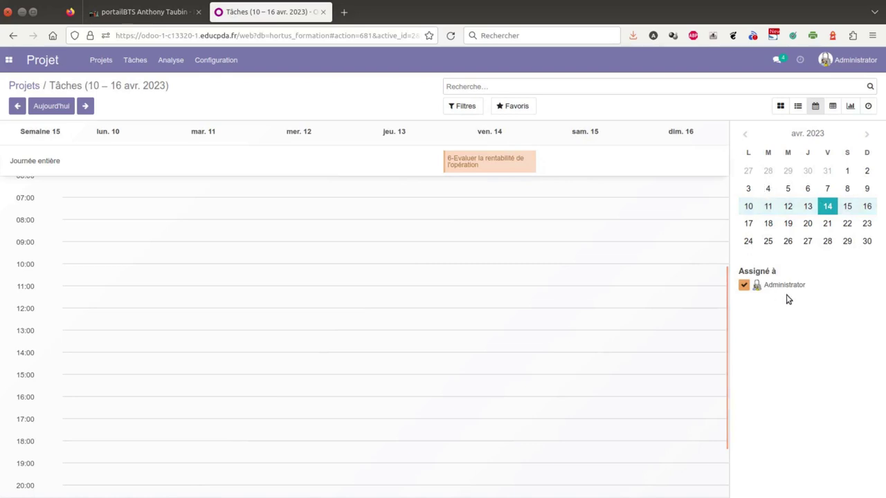
pyautogui.moveTo(761, 288)
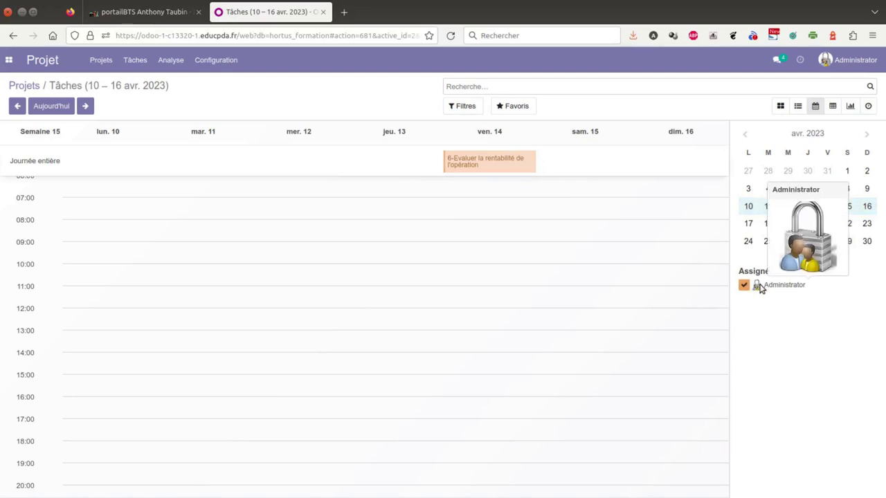
# View the project's tasks as a pivot table and as a bar graph, ending on the pie chart.
pyautogui.click(833, 107)
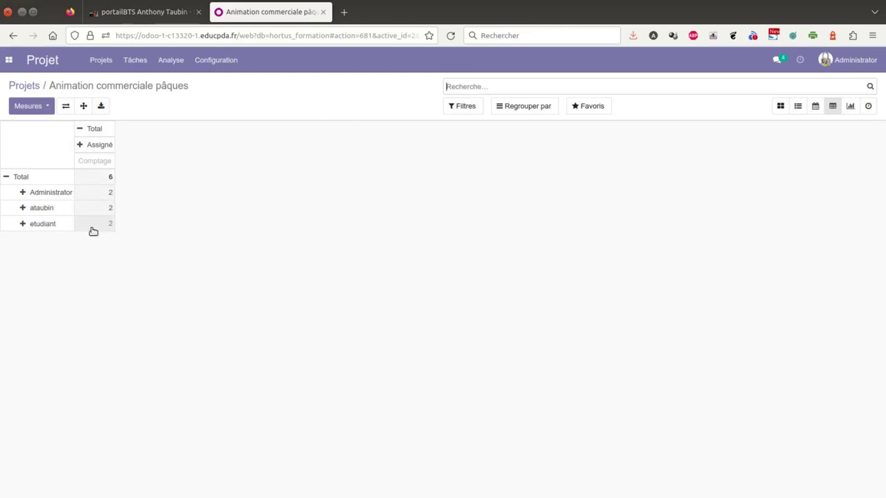
pyautogui.click(851, 106)
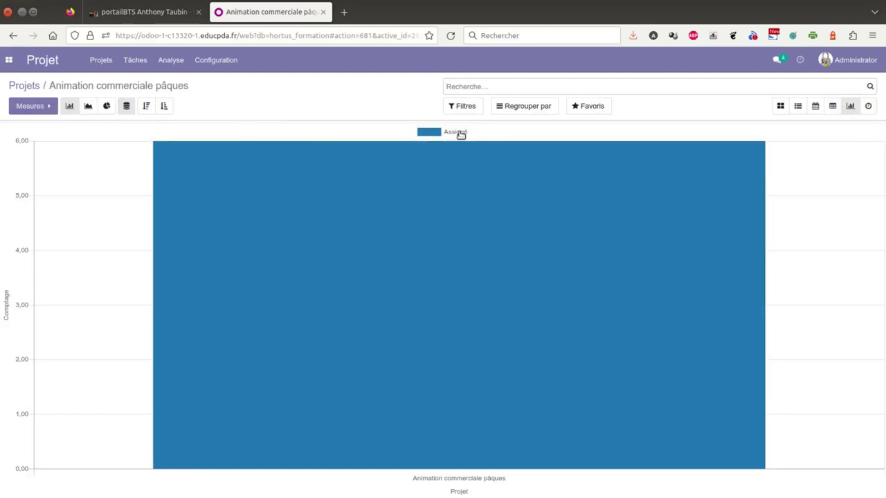
pyautogui.click(105, 107)
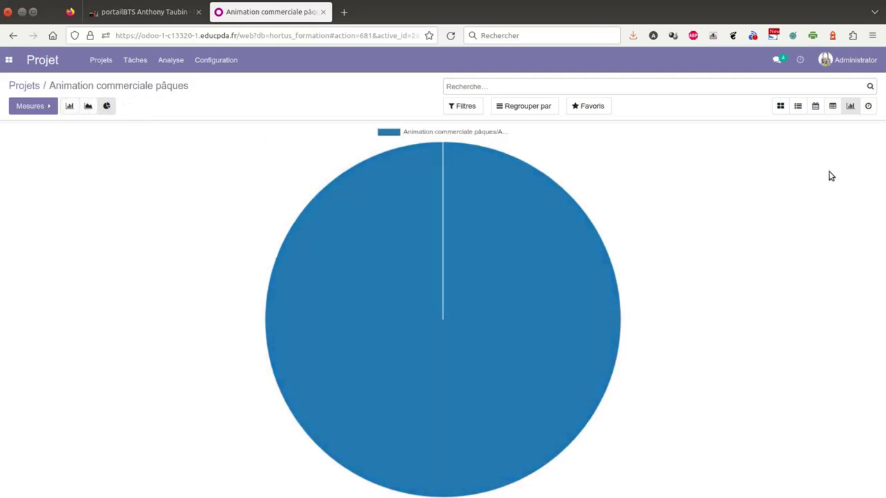
# View the project's planned activities, and return to the overview of all projects.
pyautogui.click(869, 108)
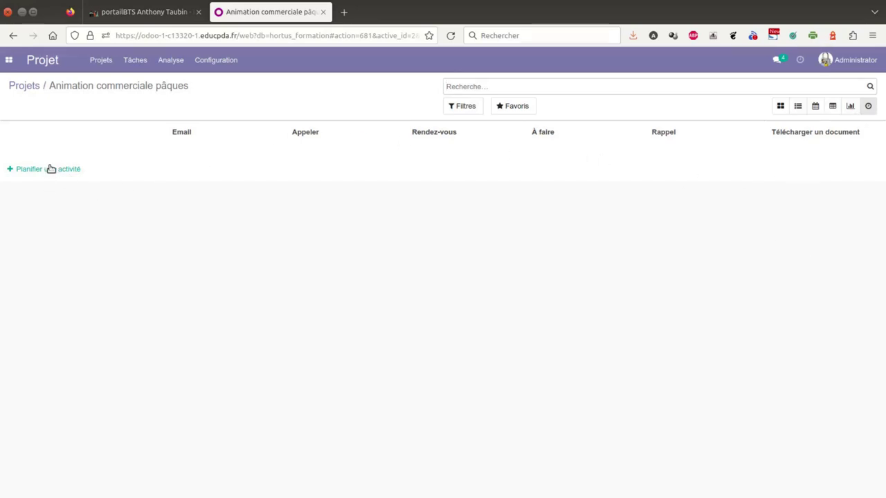
pyautogui.click(31, 86)
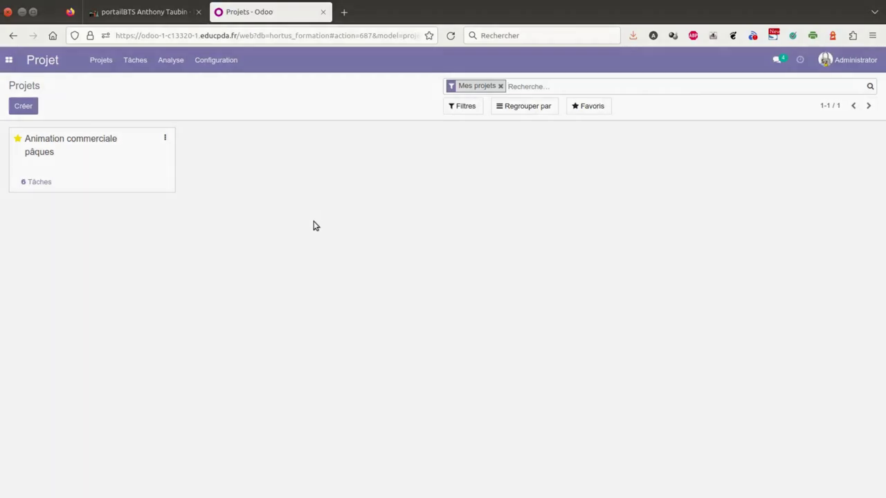